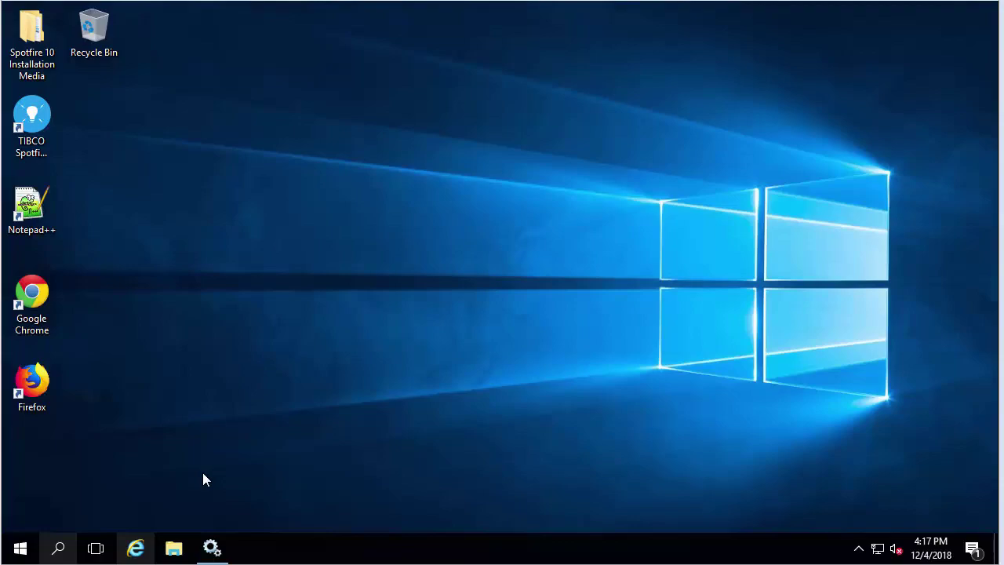
Step: Stop the TIBCO Spotfire Server 7.14 service and minimize the Services window
click(212, 547)
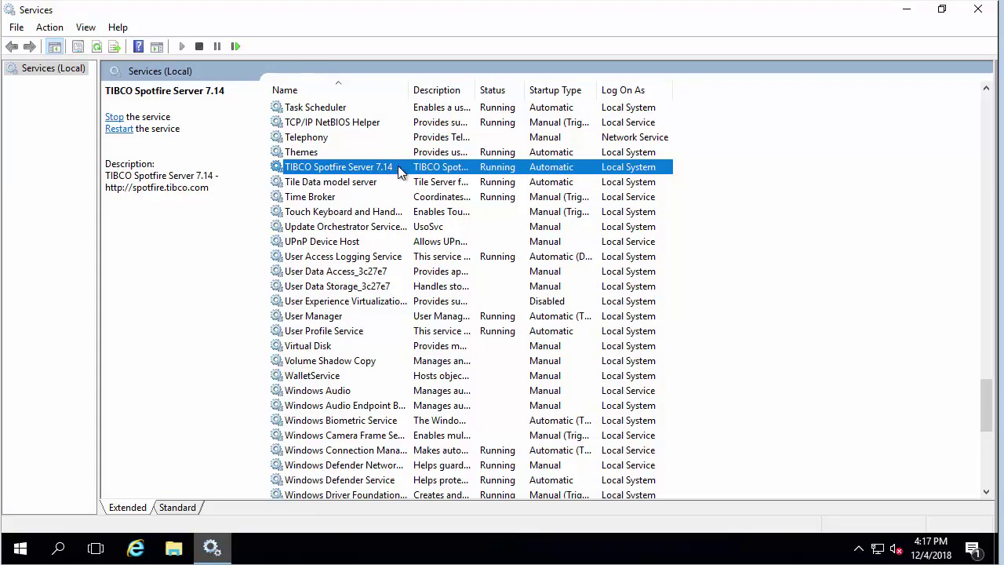
click(116, 119)
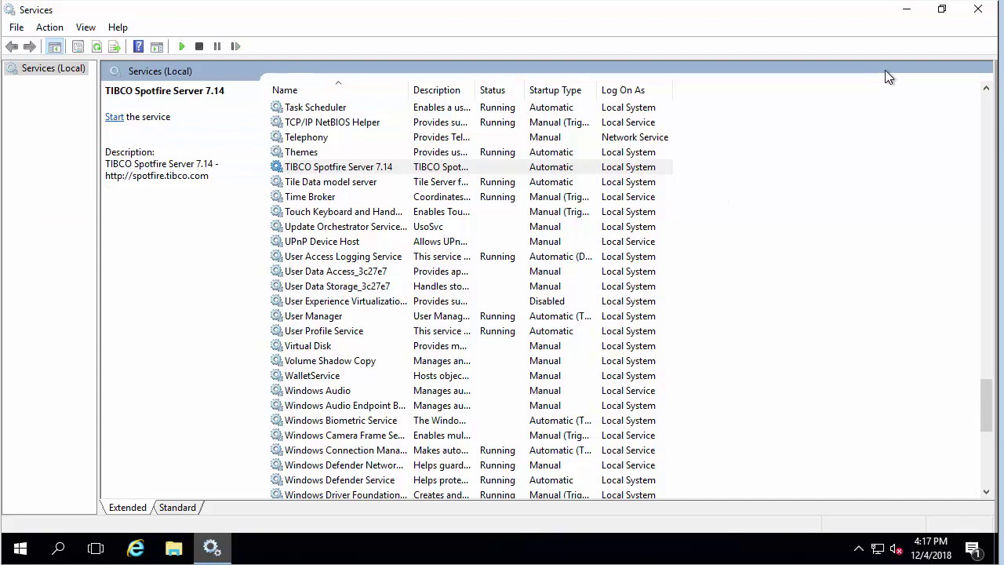
click(907, 12)
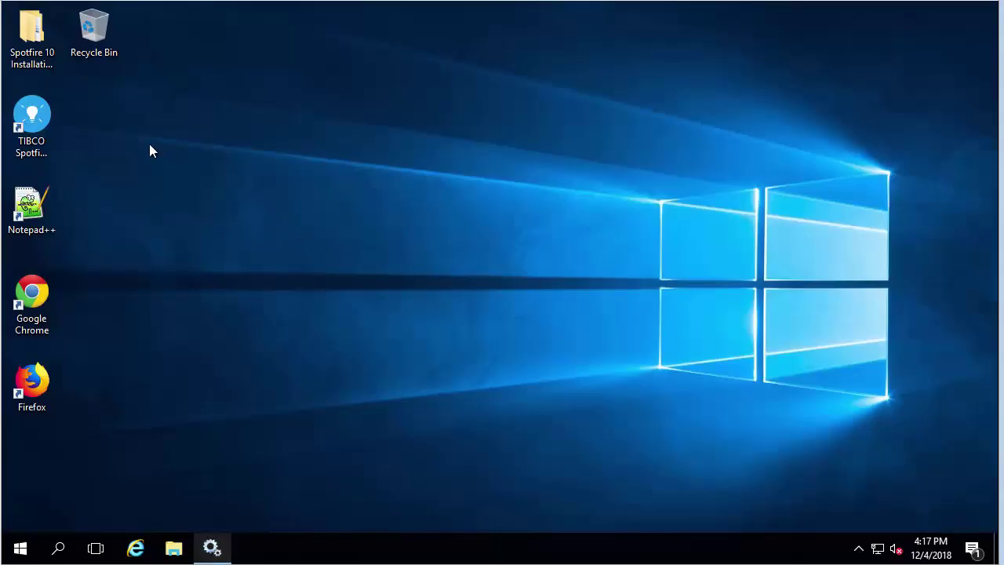
Step: Run setup-win64 from Spotfire 10 Installation Media > TIB_sfire_server_10.0.0_win
double_click(42, 61)
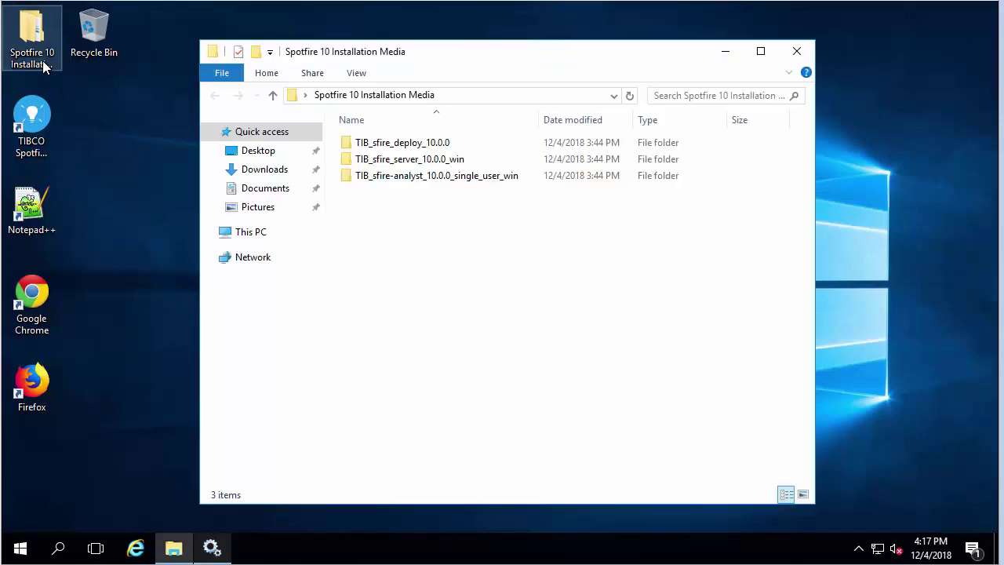
double_click(508, 161)
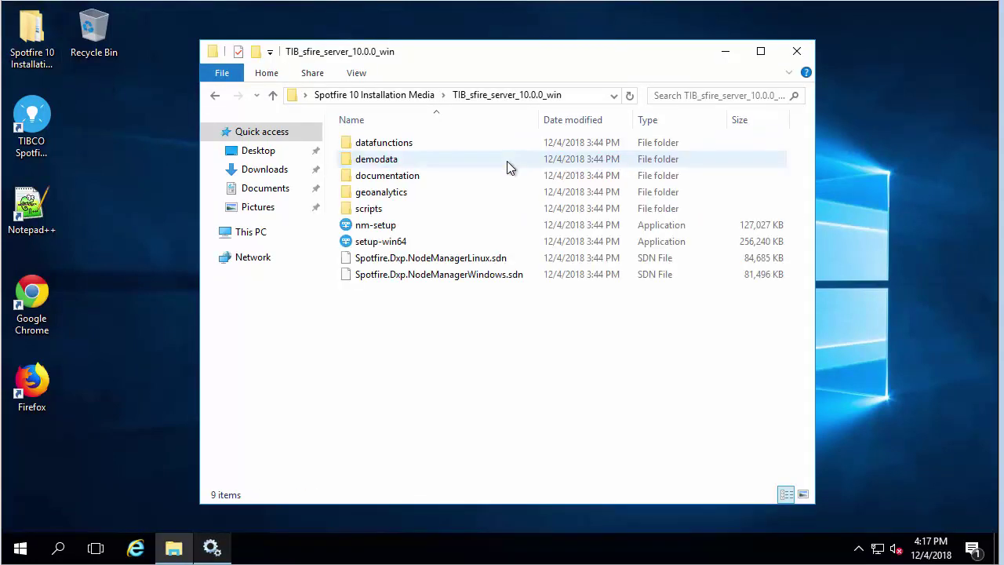
click(498, 242)
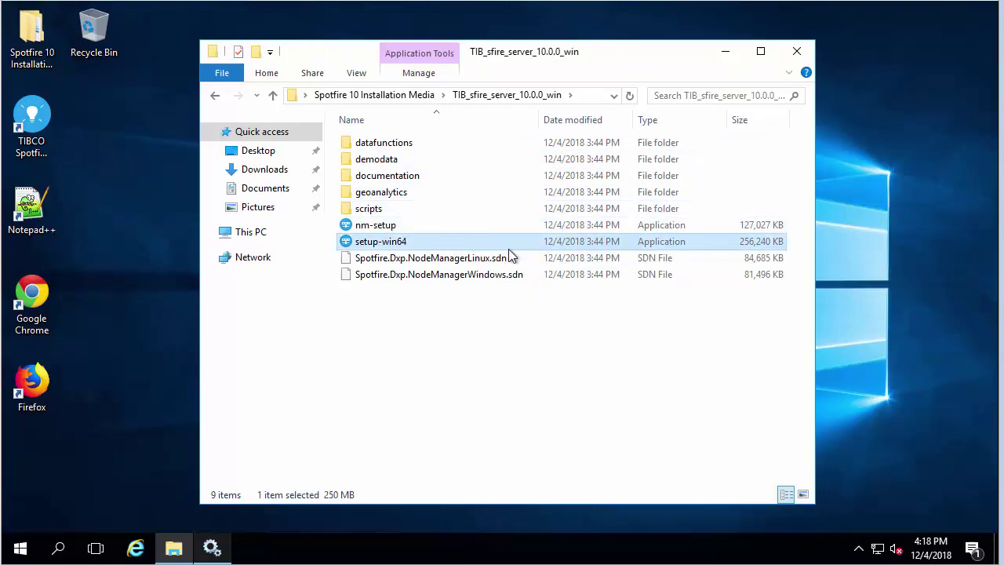
double_click(508, 248)
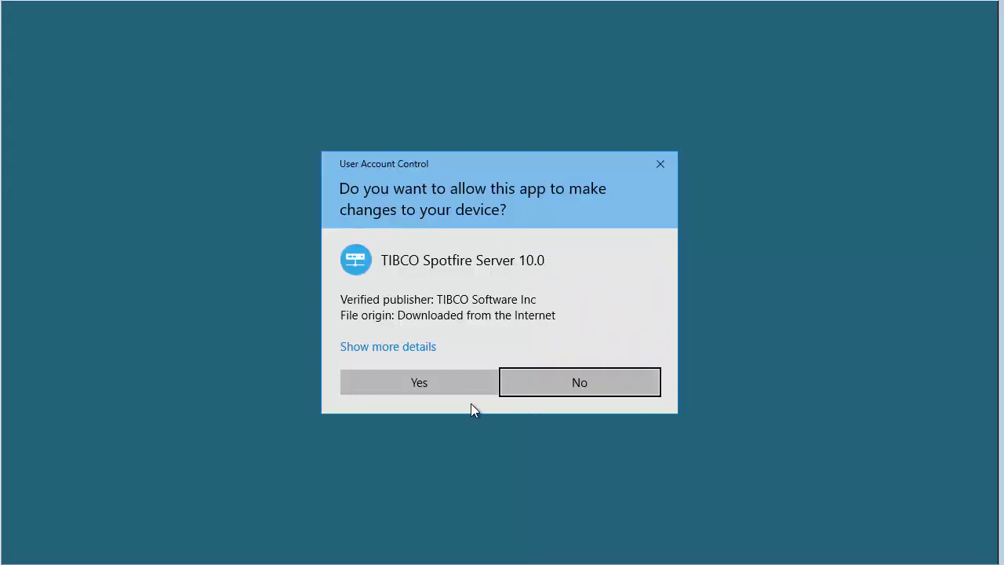
Step: Approve the installer, accept the license and choose not to download third-party components
click(438, 385)
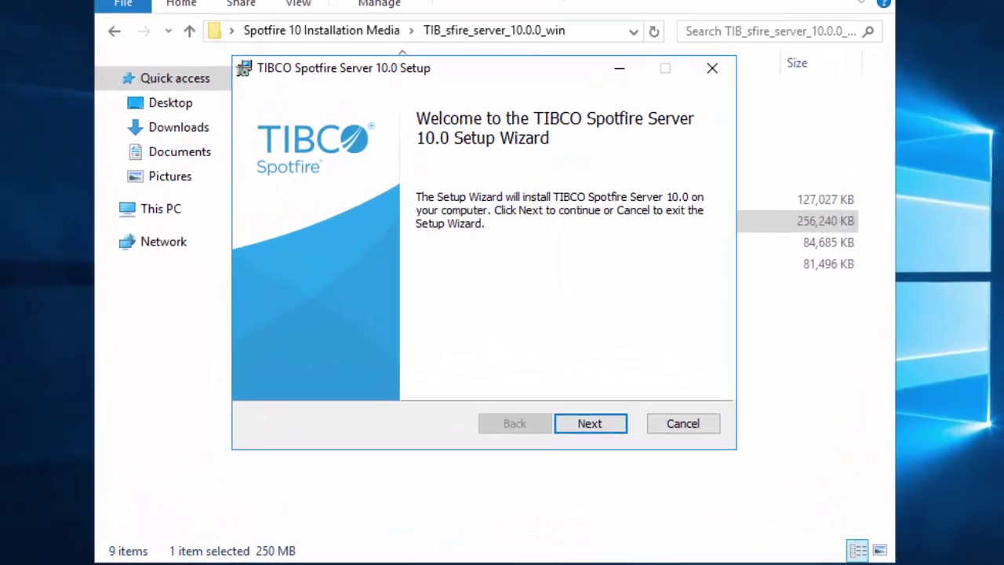
click(824, 26)
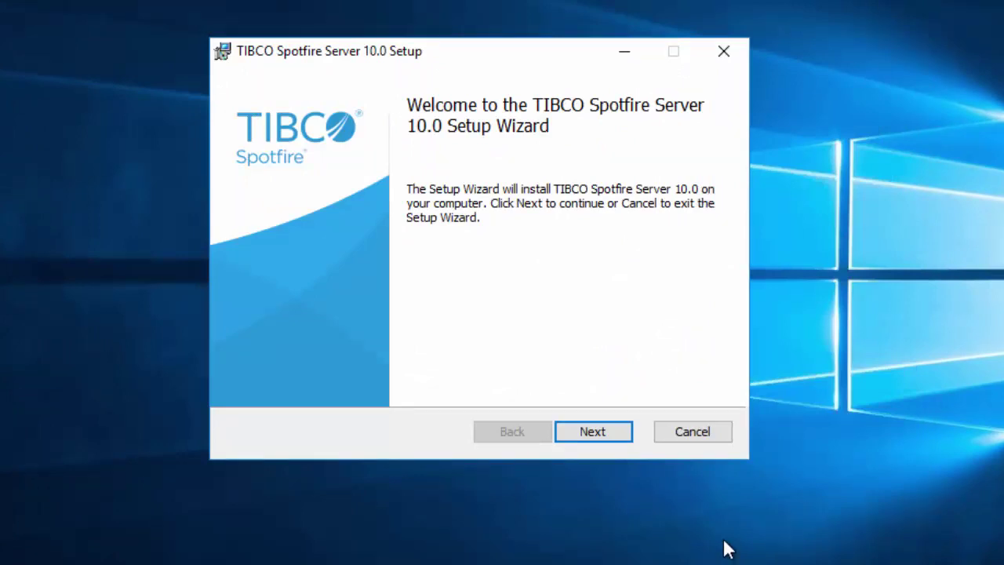
click(616, 435)
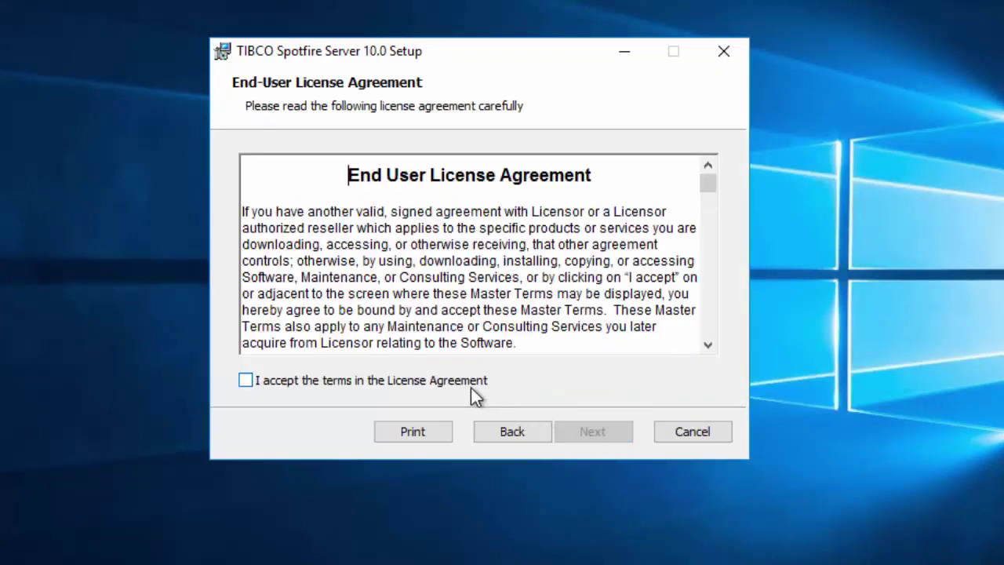
click(467, 386)
click(615, 437)
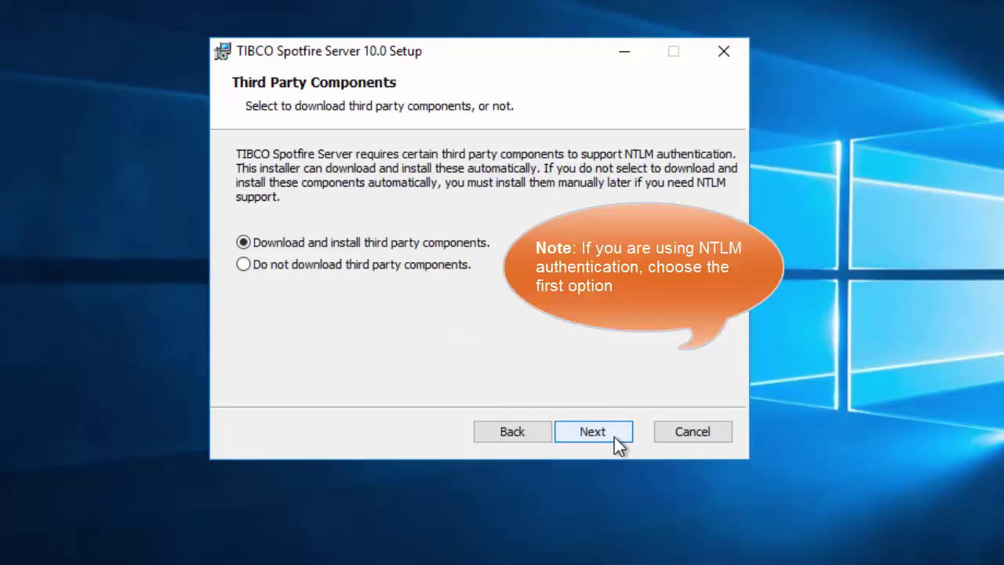
click(446, 268)
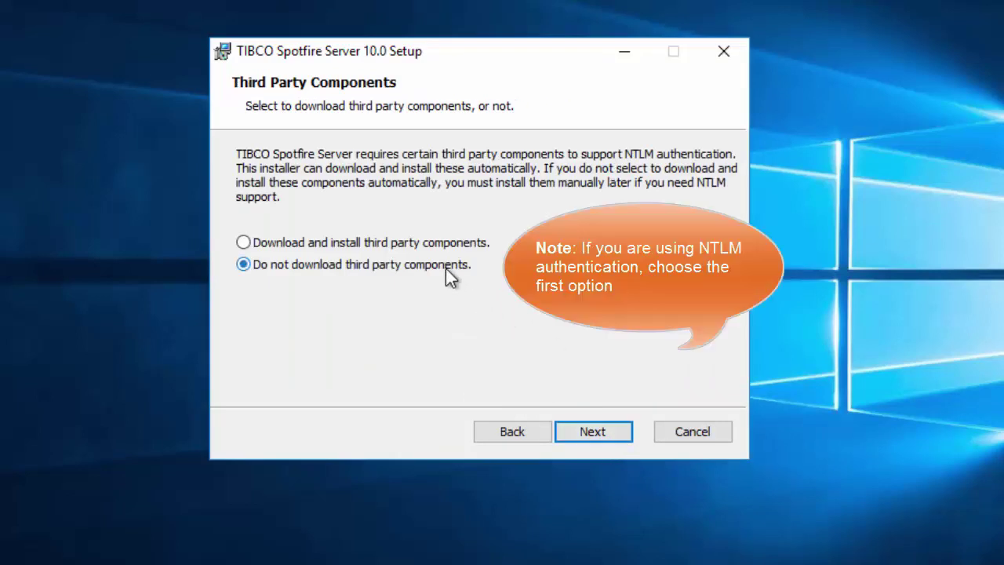
click(620, 432)
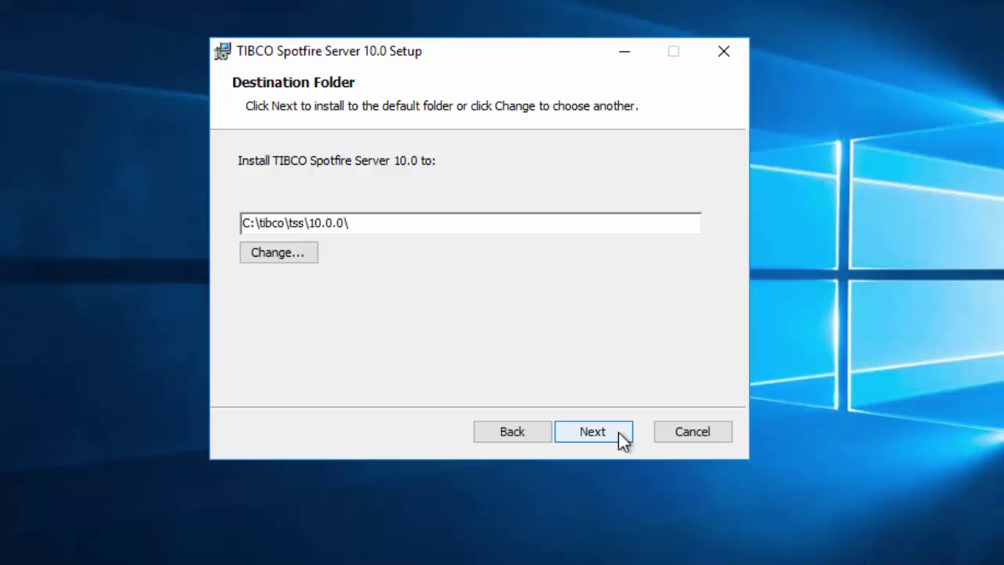
Step: Keep folder C:\tibco\tss\10.0.0\, the Windows service and ports 80, 9080, 9443, then install
click(618, 431)
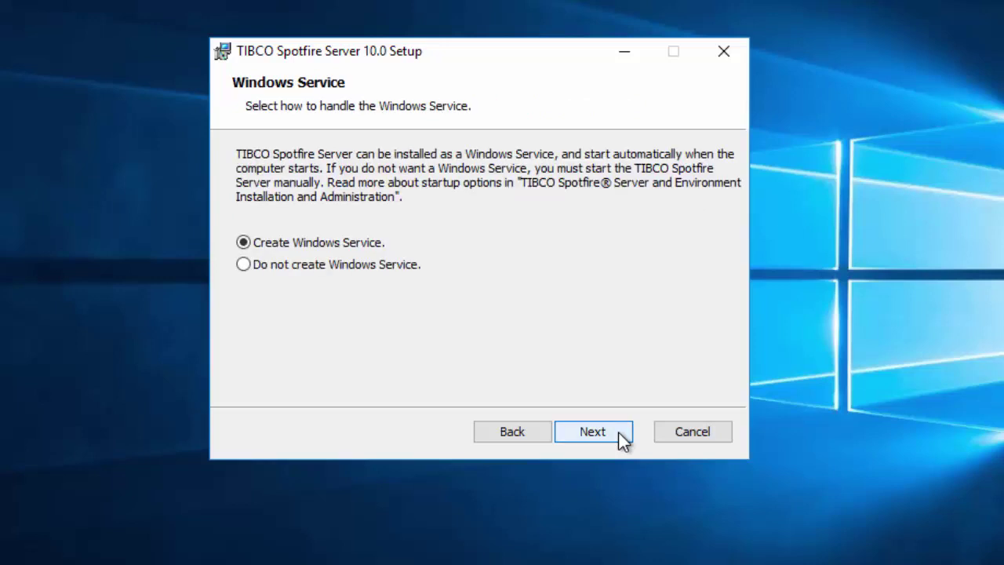
click(618, 431)
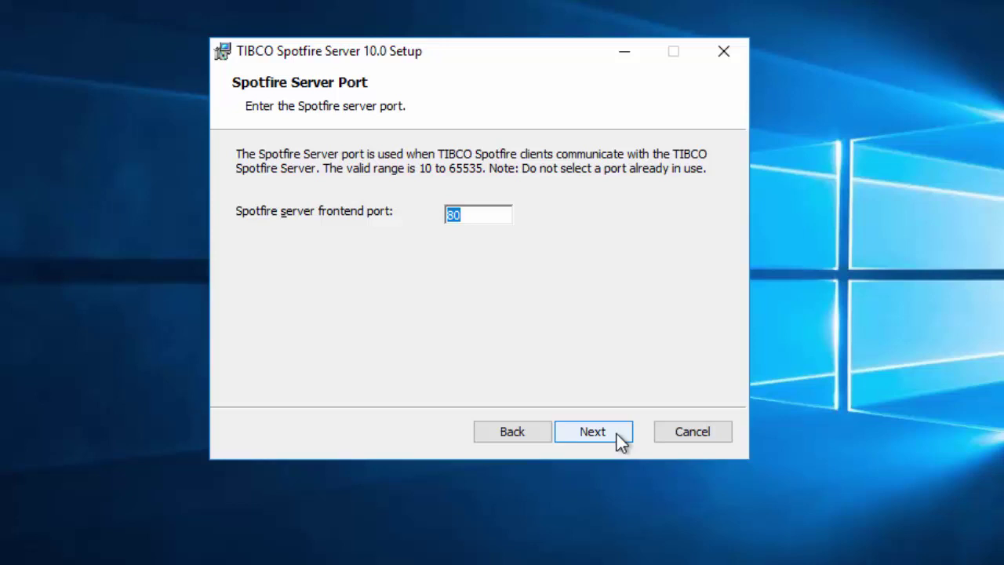
click(617, 434)
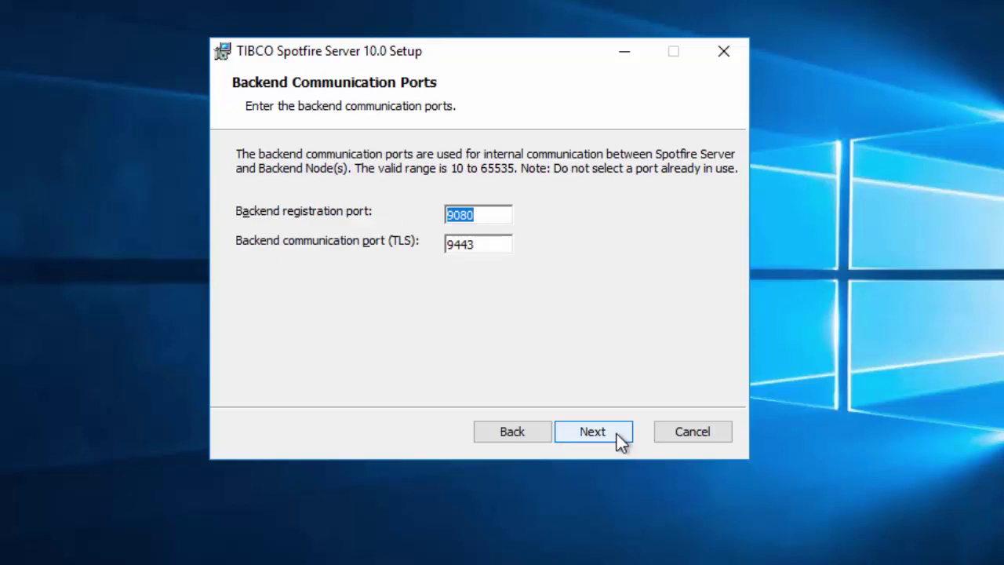
click(616, 433)
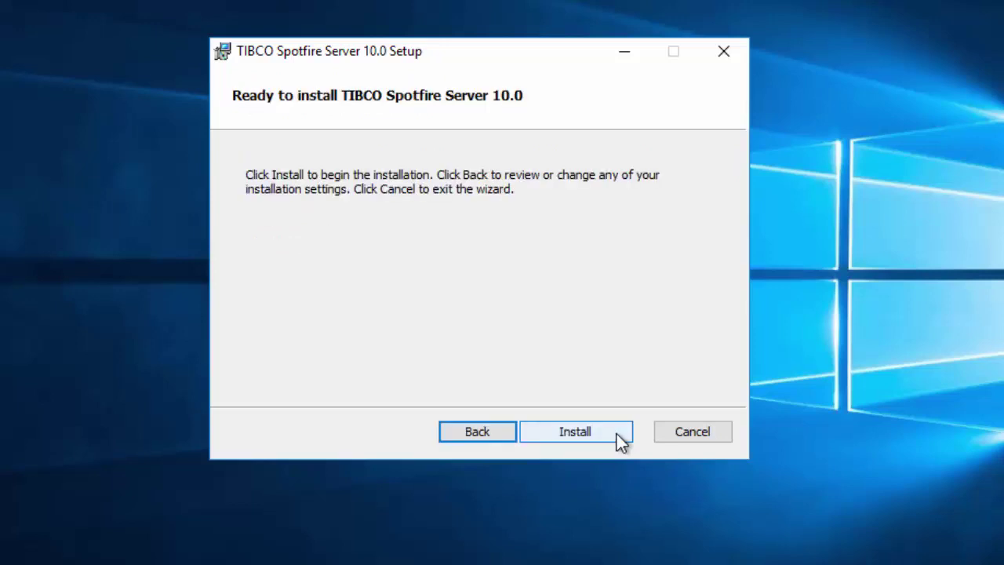
click(617, 433)
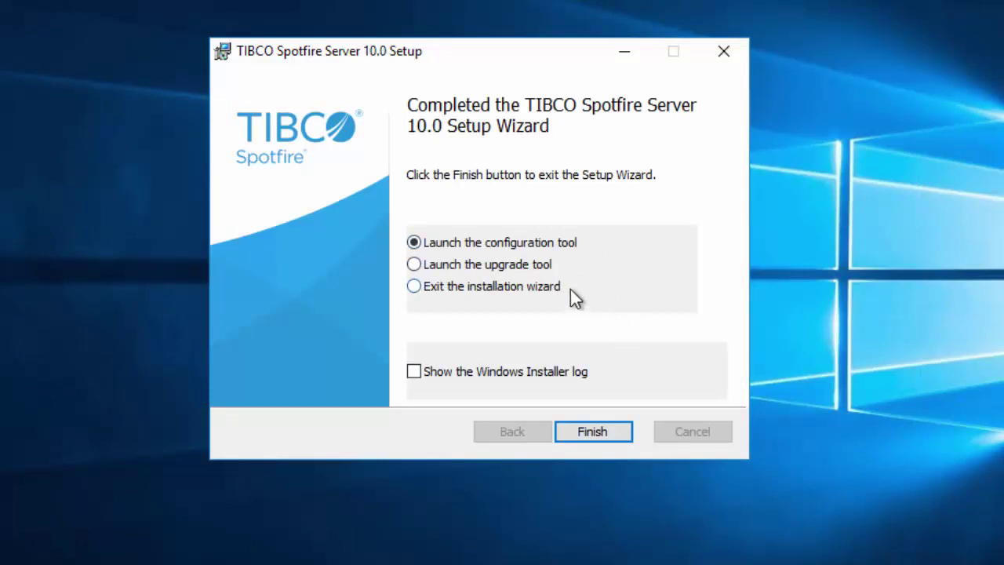
Step: Select Launch the upgrade tool and finish the server setup
click(422, 270)
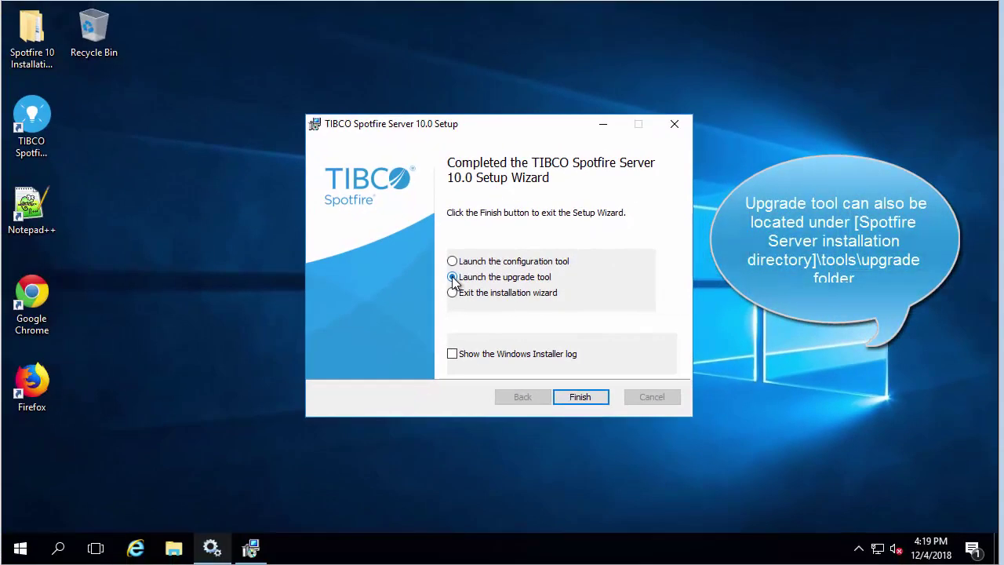
click(580, 396)
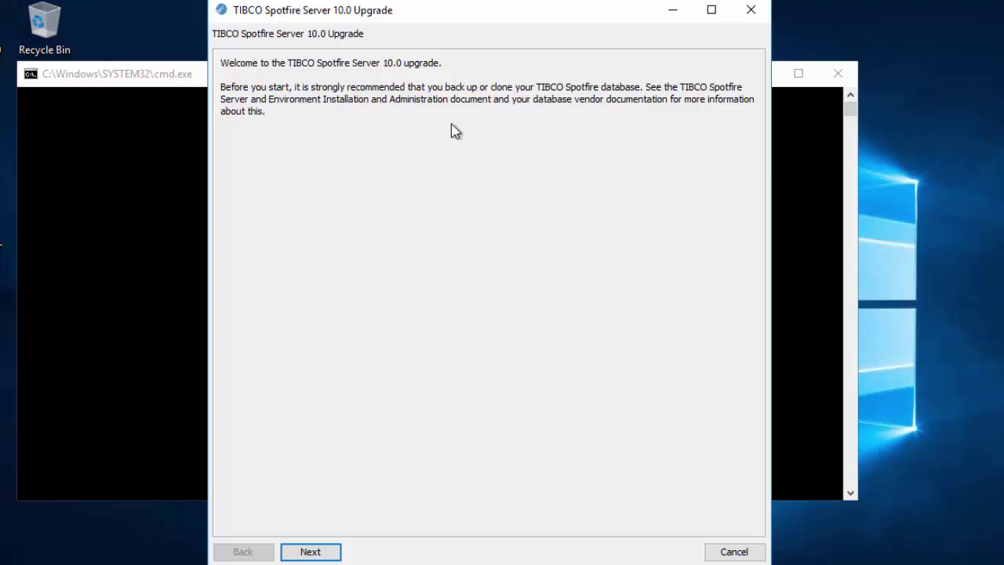
Step: Advance past Welcome, File Locations and the Microsoft SQL Server native-driver page, then return to it
click(327, 553)
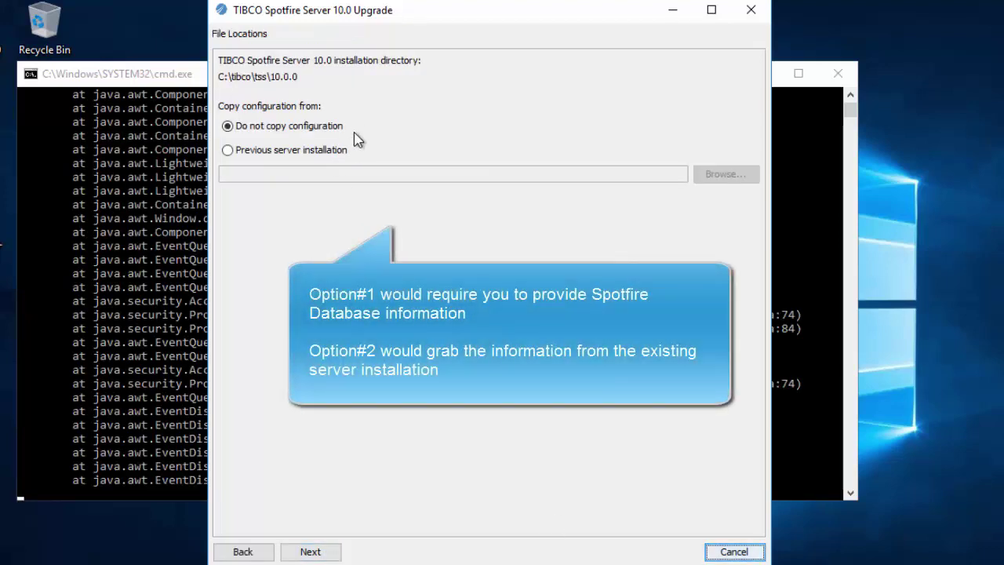
click(336, 554)
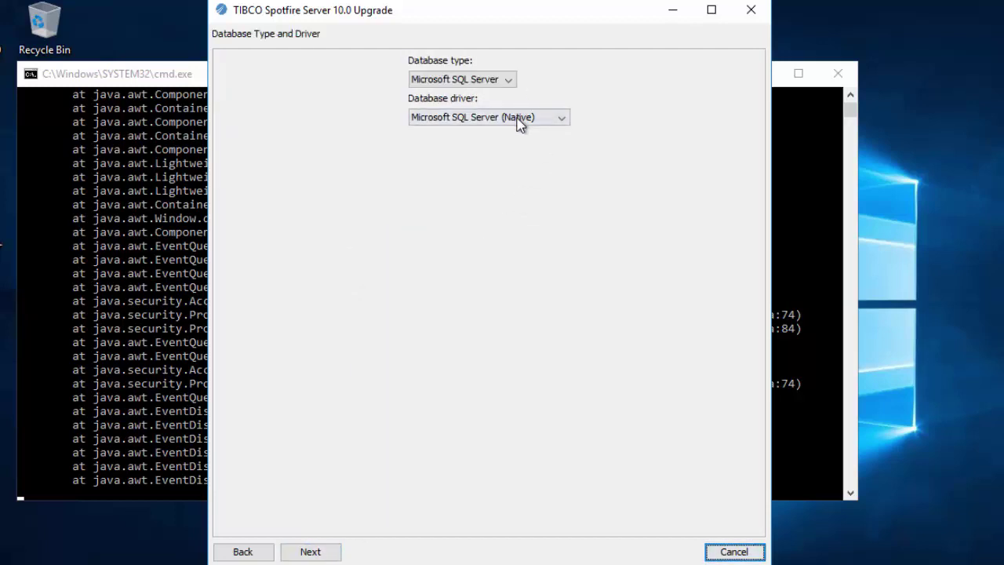
click(310, 552)
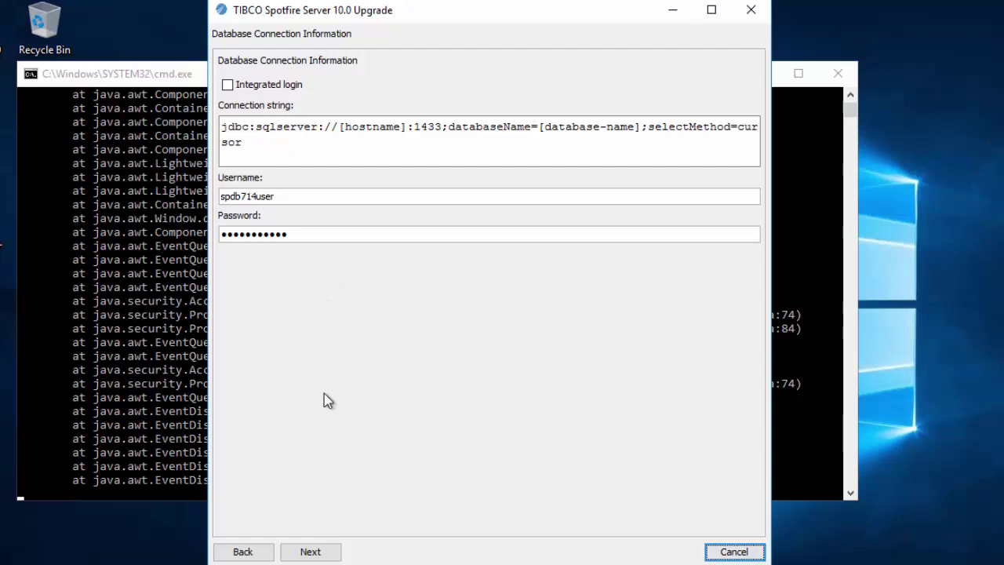
click(243, 551)
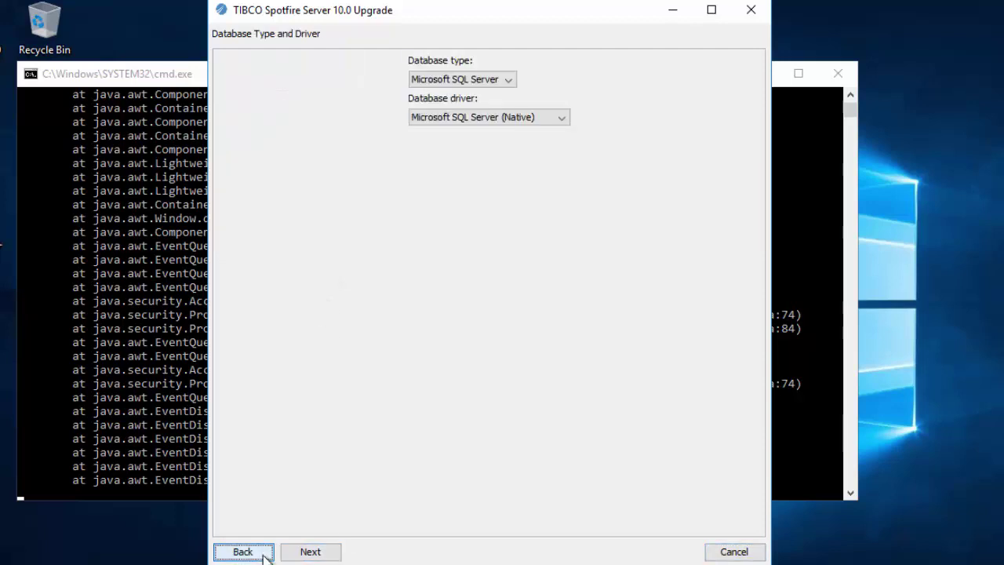
Step: Set the previous server installation to C:\tibco\tss\7.14.0 and continue to connection details
click(265, 552)
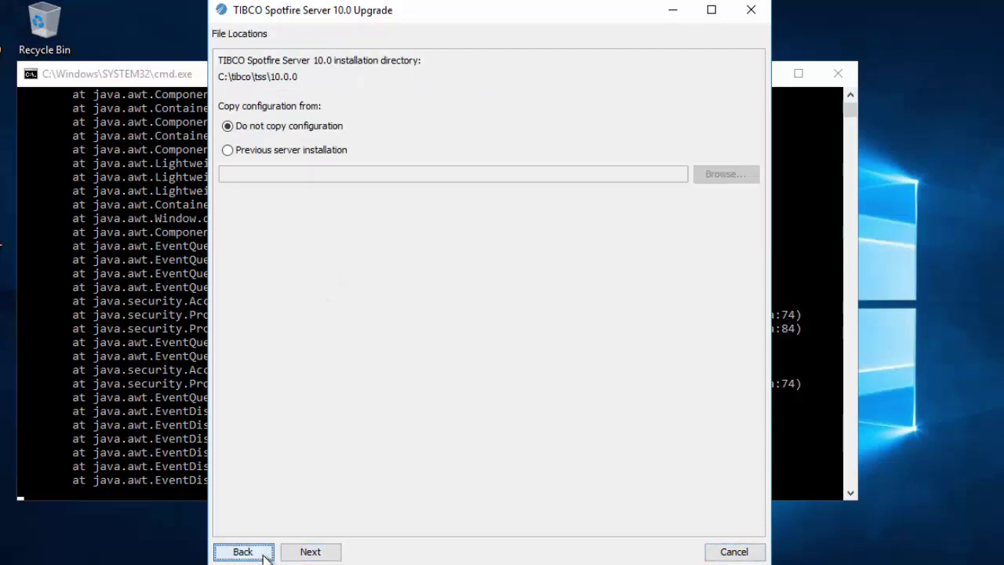
click(319, 155)
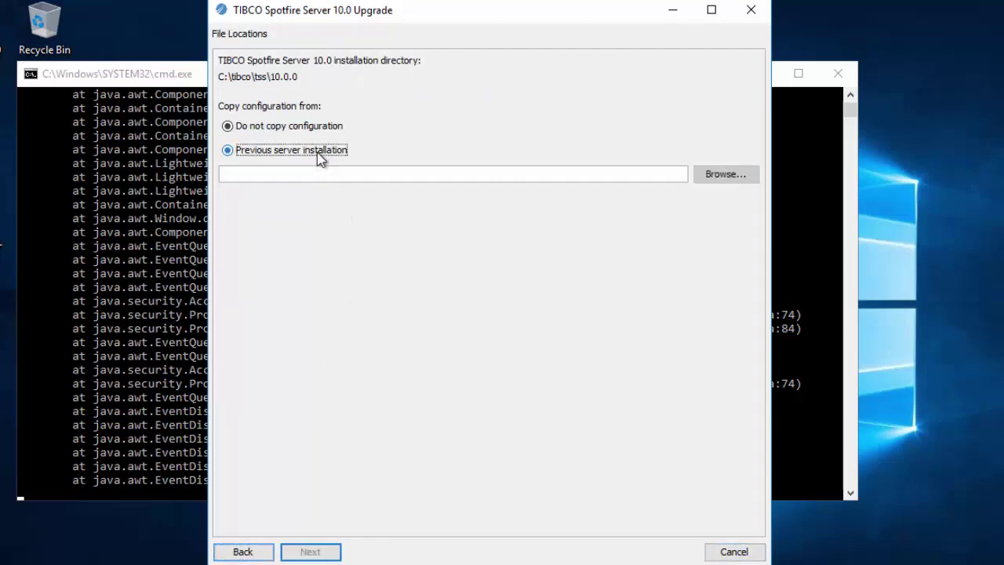
click(749, 179)
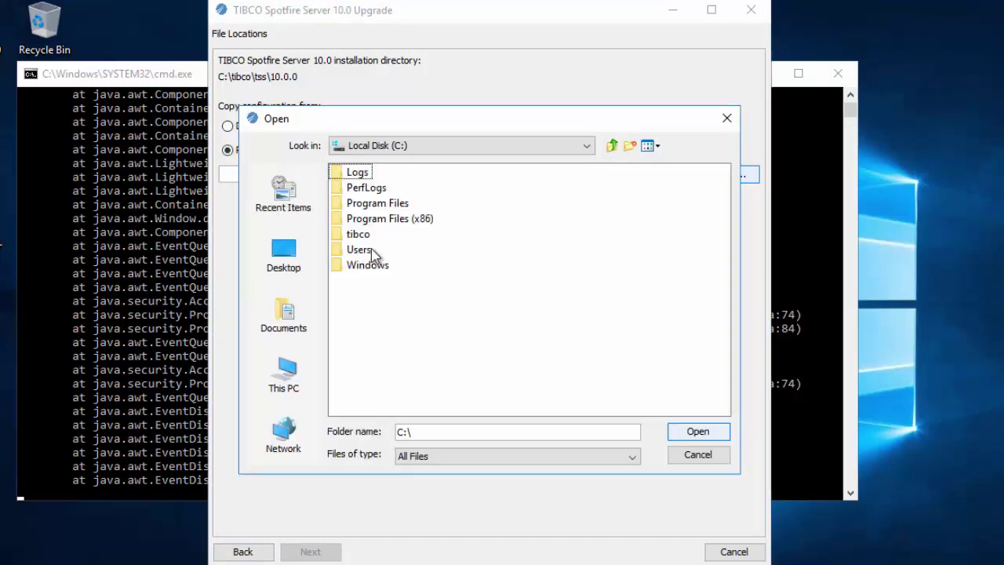
click(364, 237)
double_click(371, 238)
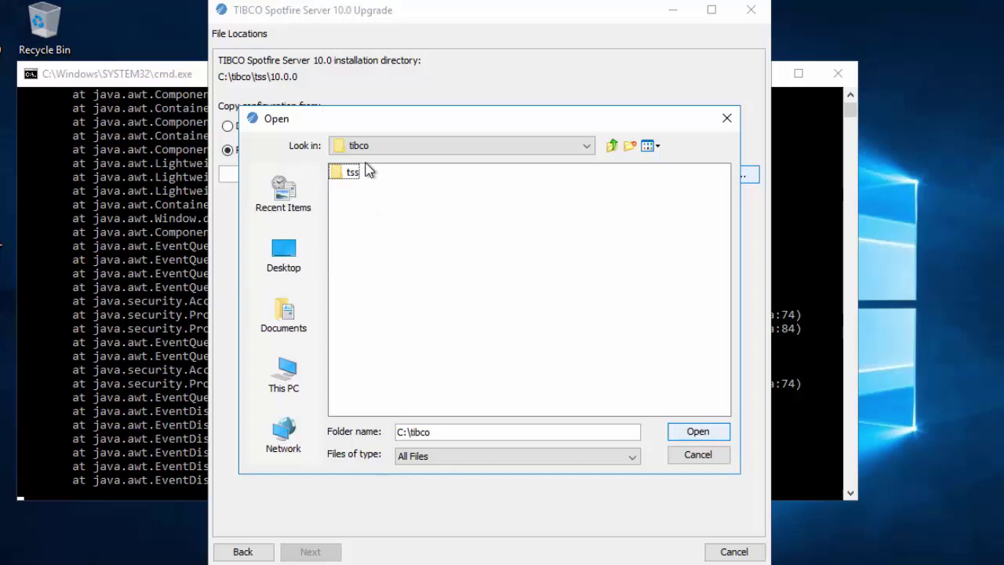
double_click(353, 171)
click(366, 174)
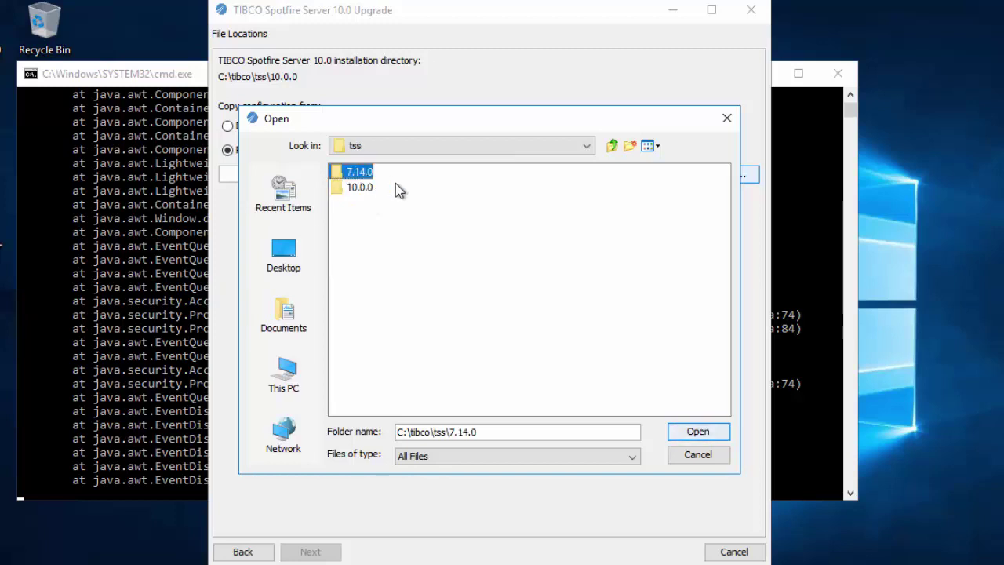
click(697, 432)
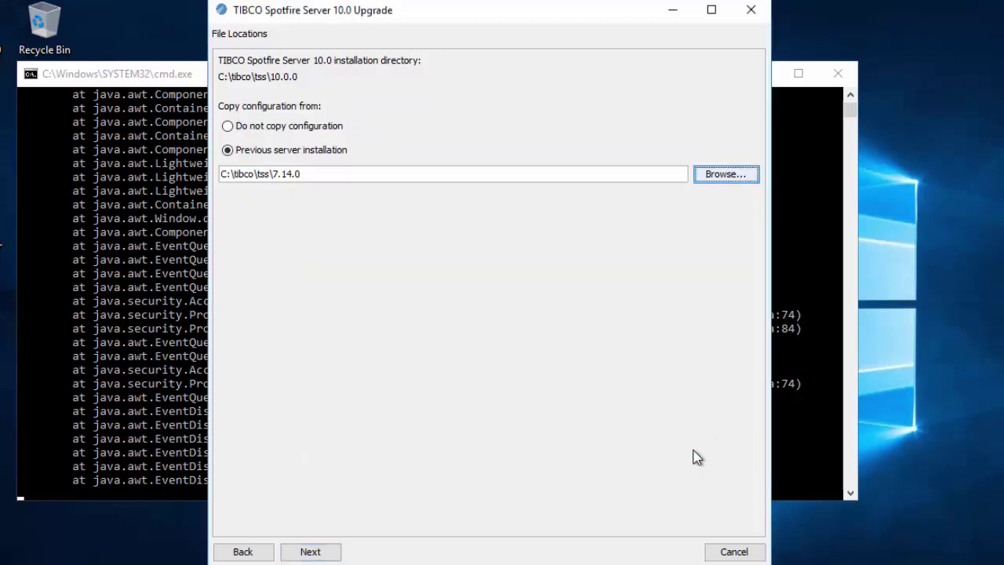
click(336, 552)
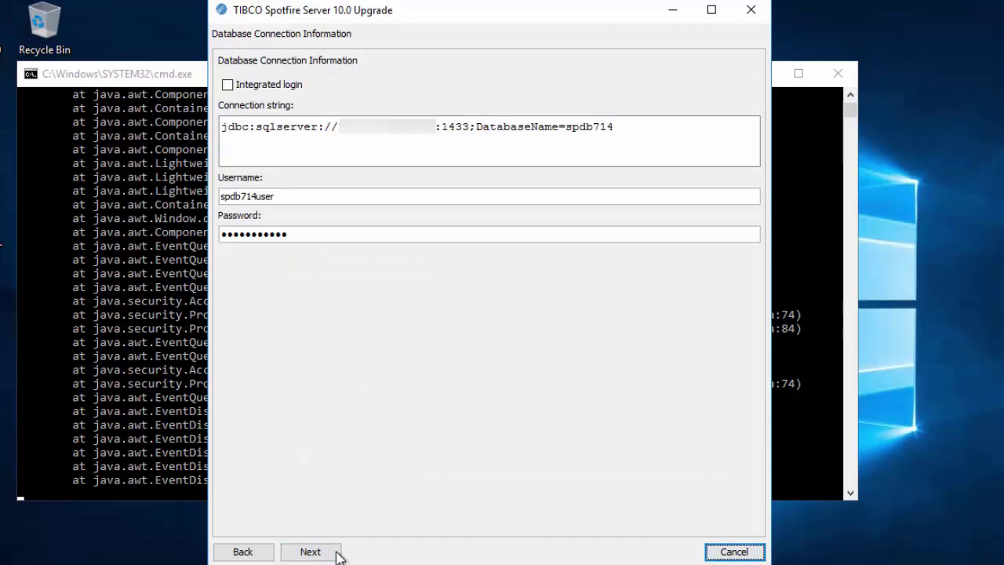
Step: Keep the prefilled spdb714 connection string and credentials and advance to the Summary
triple_click(650, 134)
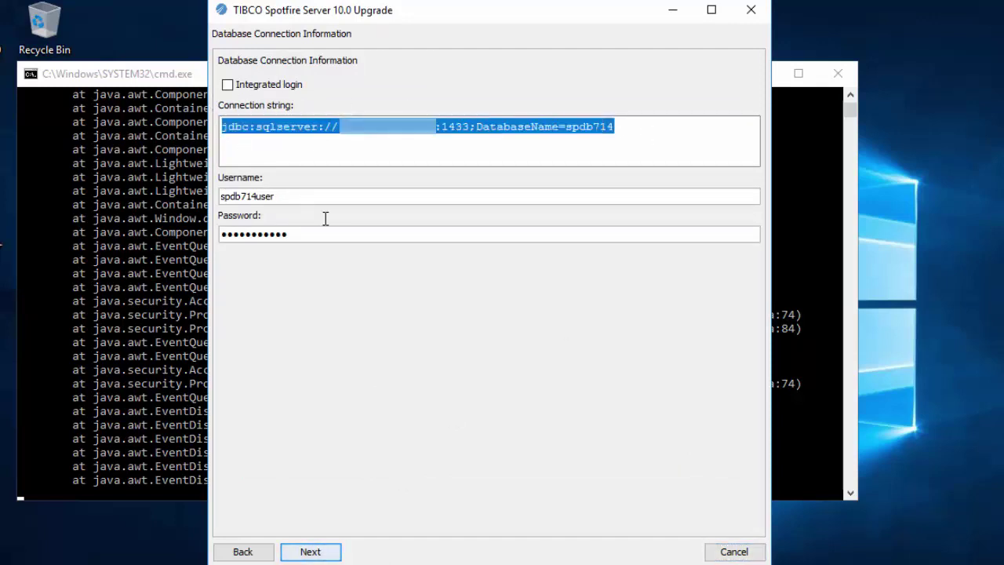
click(331, 554)
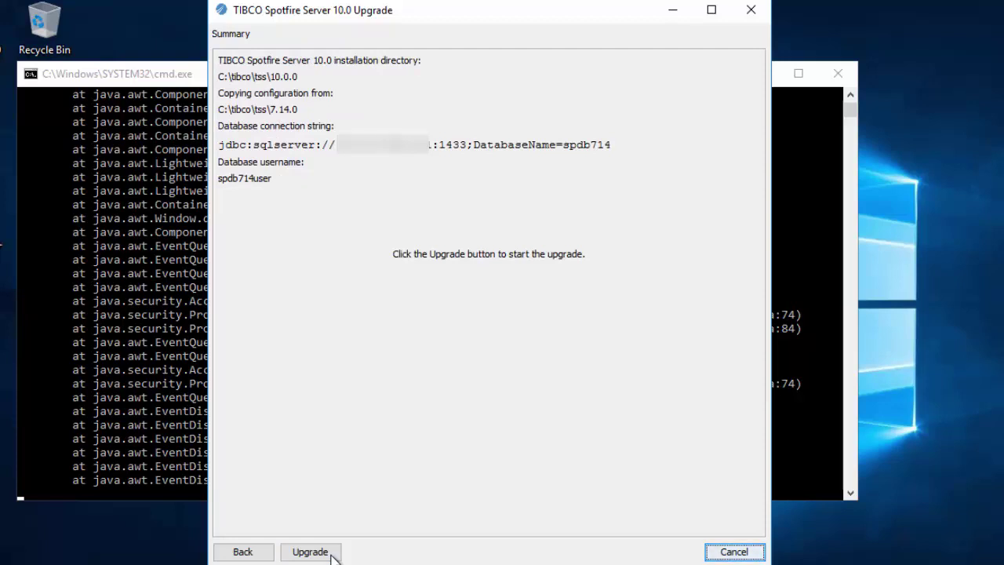
Step: Run the upgrade, check the log's 'There are 2 issues to be reviewed' line, and go to the issues list
click(311, 551)
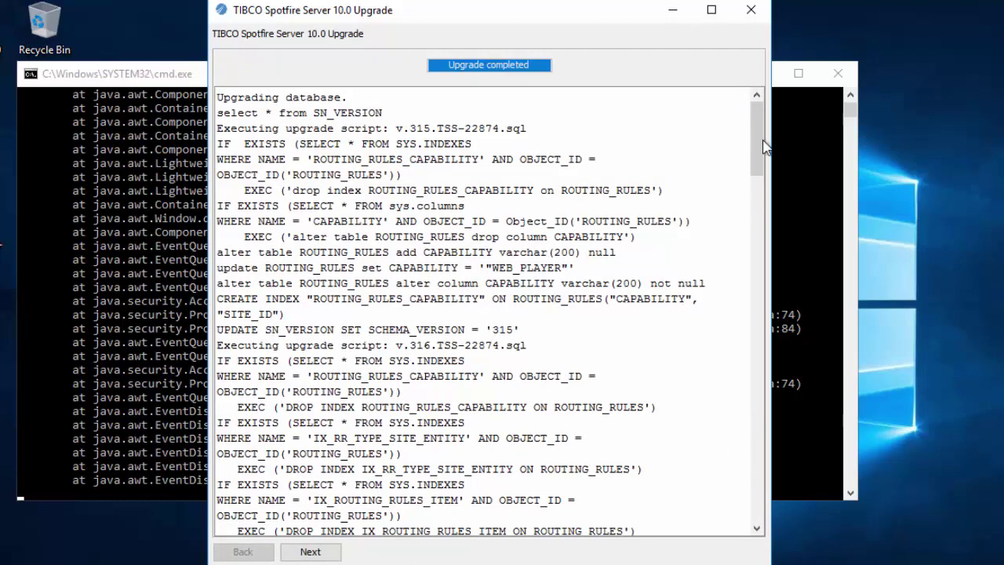
drag(764, 147, 753, 536)
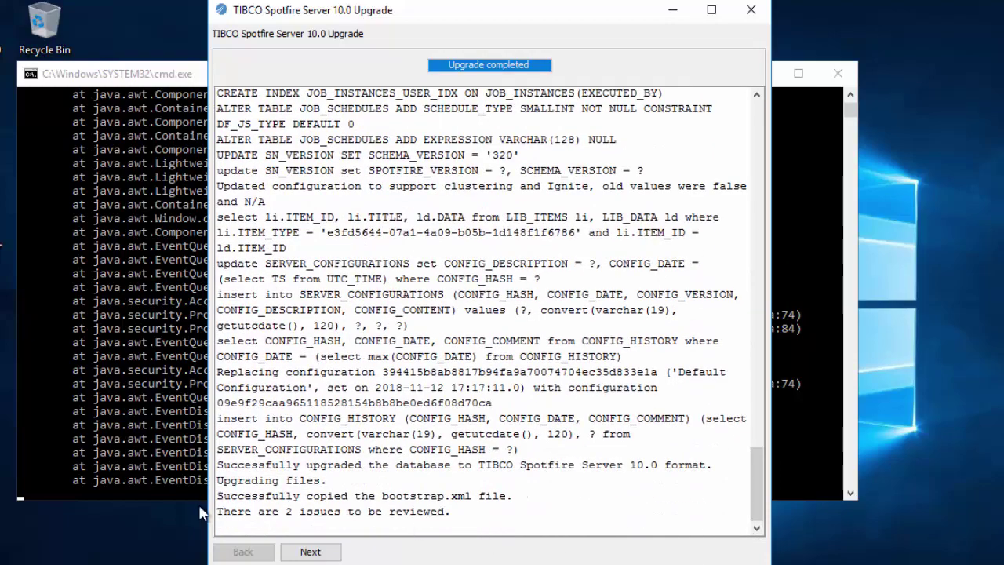
drag(449, 514, 217, 518)
click(219, 526)
triple_click(219, 526)
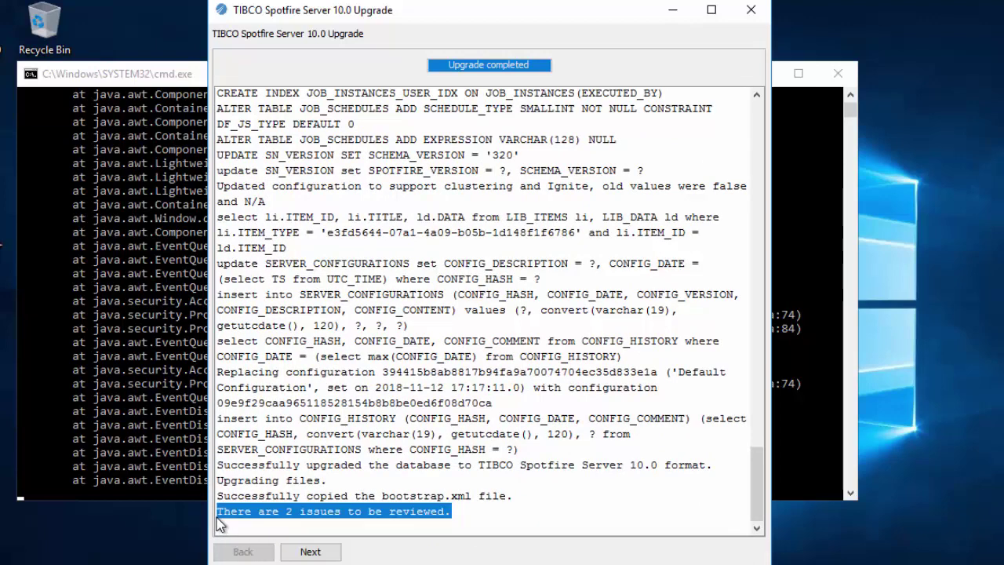
click(310, 552)
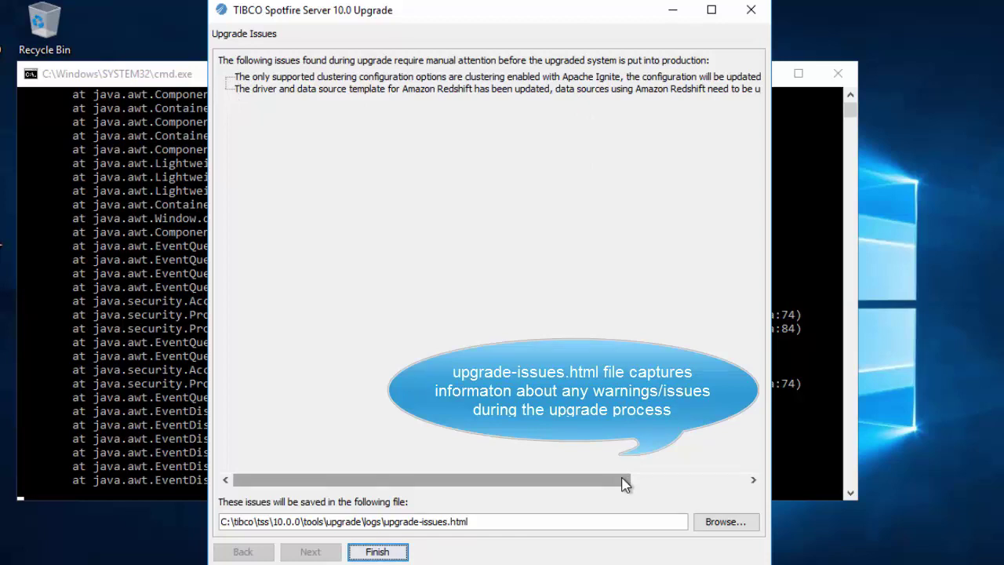
Step: Read the Upgrade Issues list and finish, saving the issues to upgrade-issues.html
drag(625, 484, 755, 490)
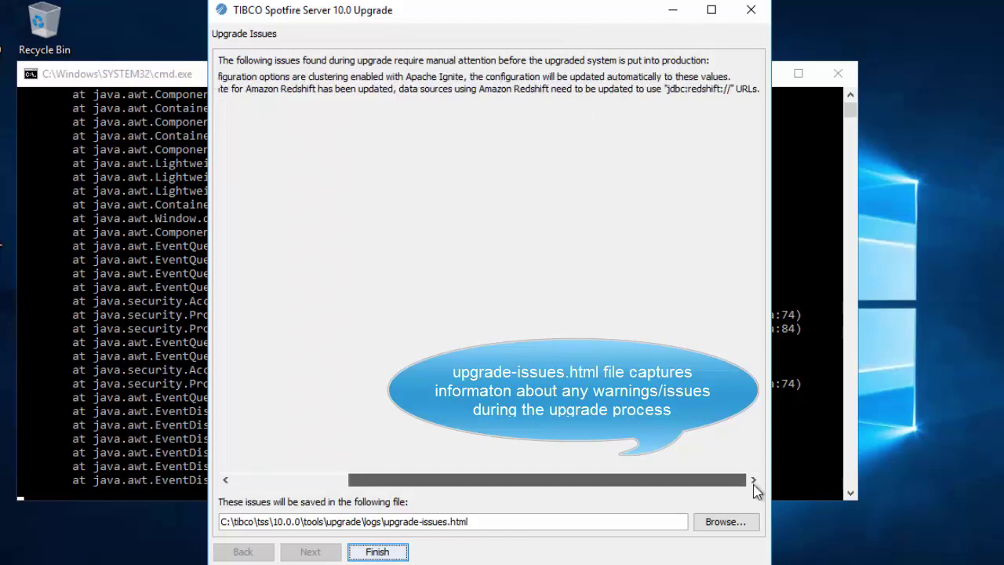
click(378, 552)
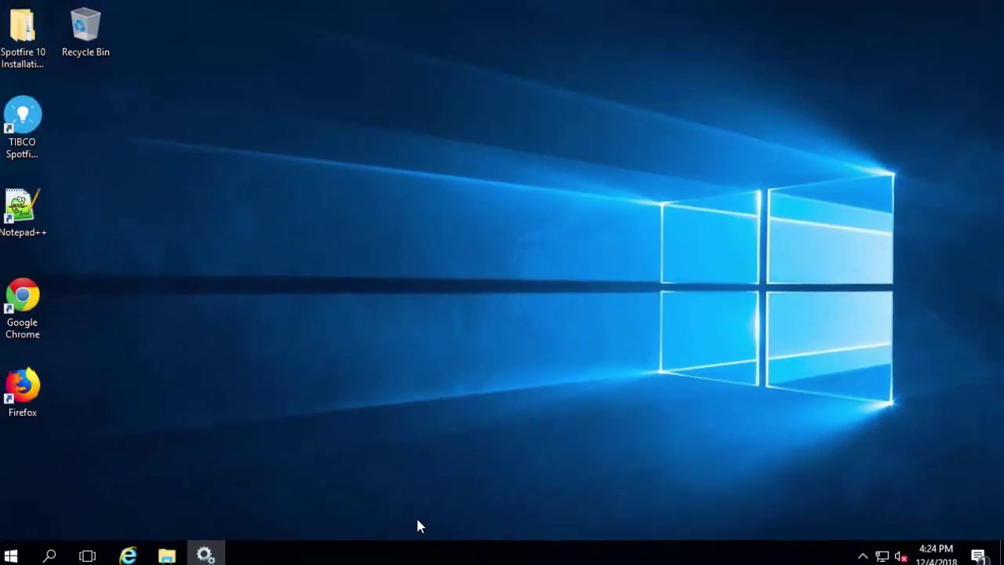
Step: Start the TIBCO Spotfire Server 10.0 service and minimize the Services window
click(214, 550)
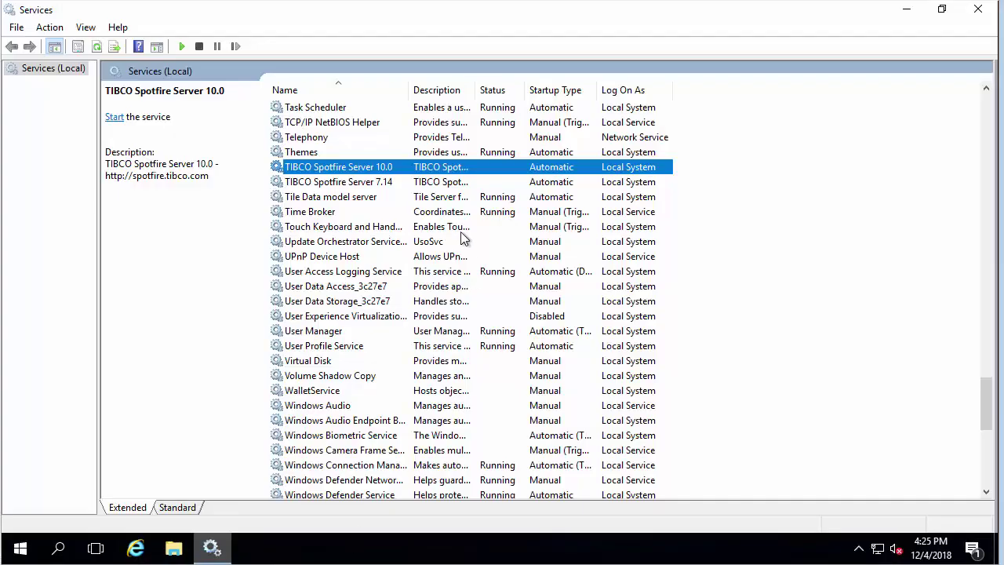
click(114, 117)
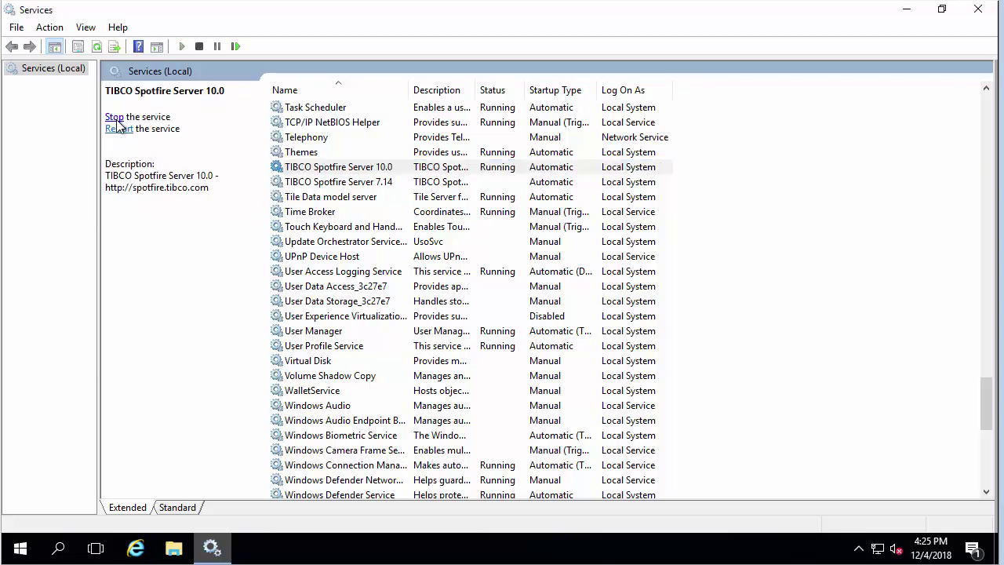
click(211, 548)
Step: Expand the TIBCO Spotfire Server 10.0 program group in the Start menu
click(17, 548)
scroll(224, 298, down, 10)
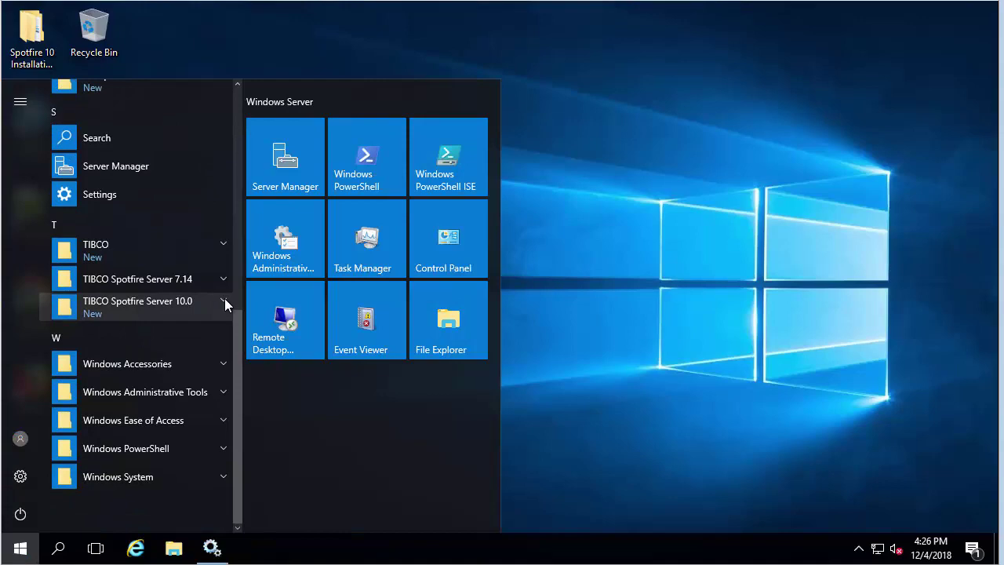
click(224, 302)
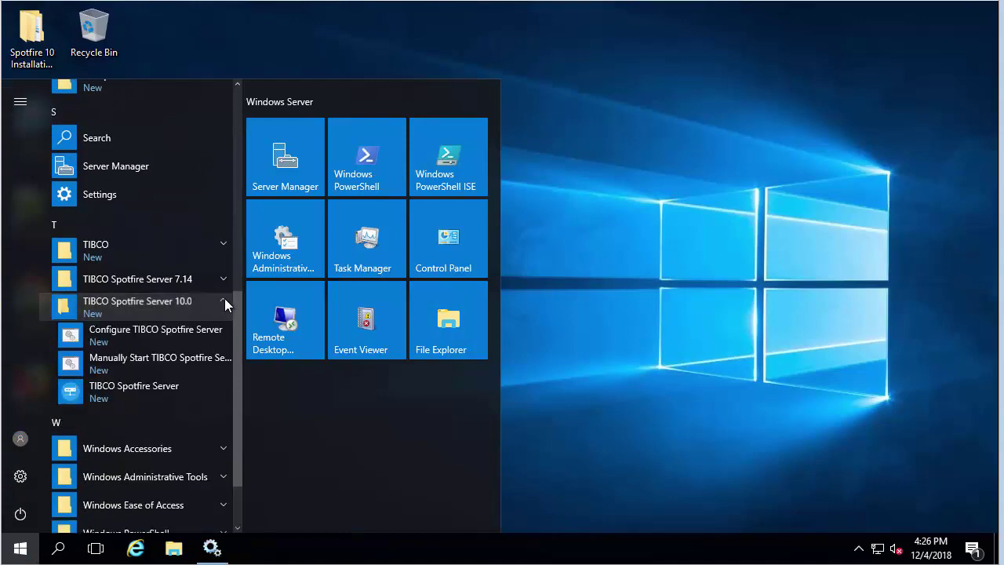
Step: Log into the Spotfire Server web console as administrator and open Deployments & Packages, showing Production at 7.14.0
click(144, 386)
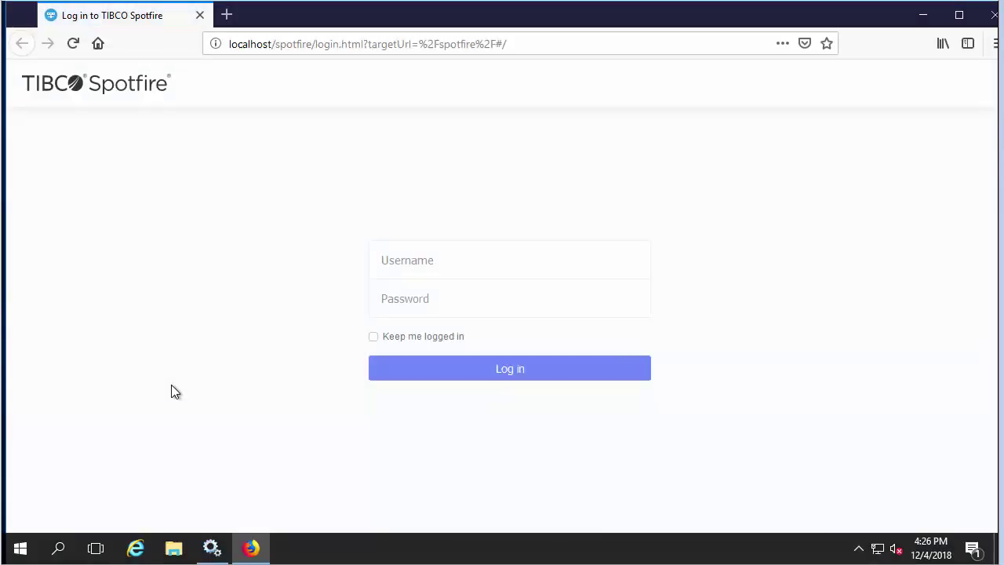
click(584, 259)
text(admi)
text(admi)
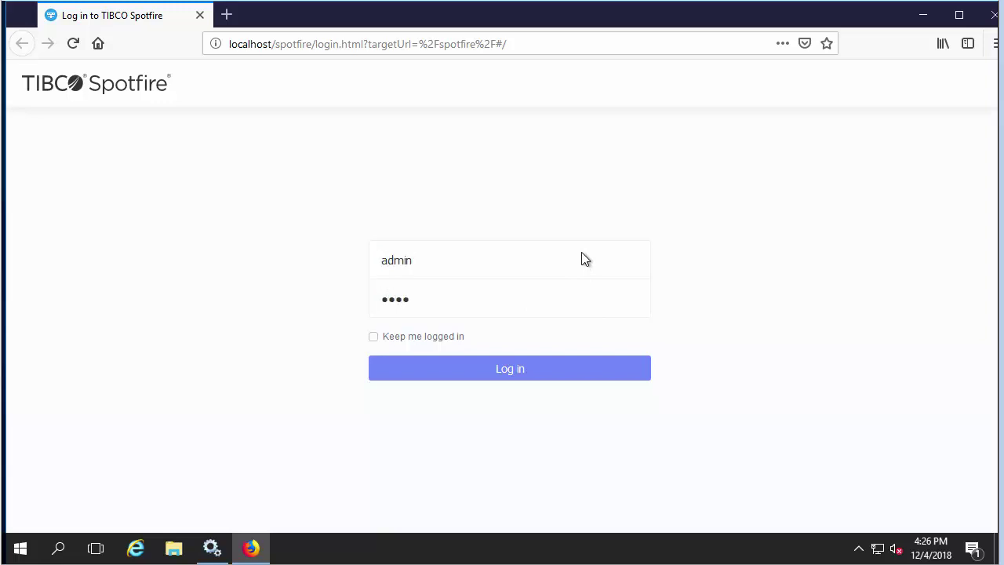
text(n)
key(Return)
click(873, 259)
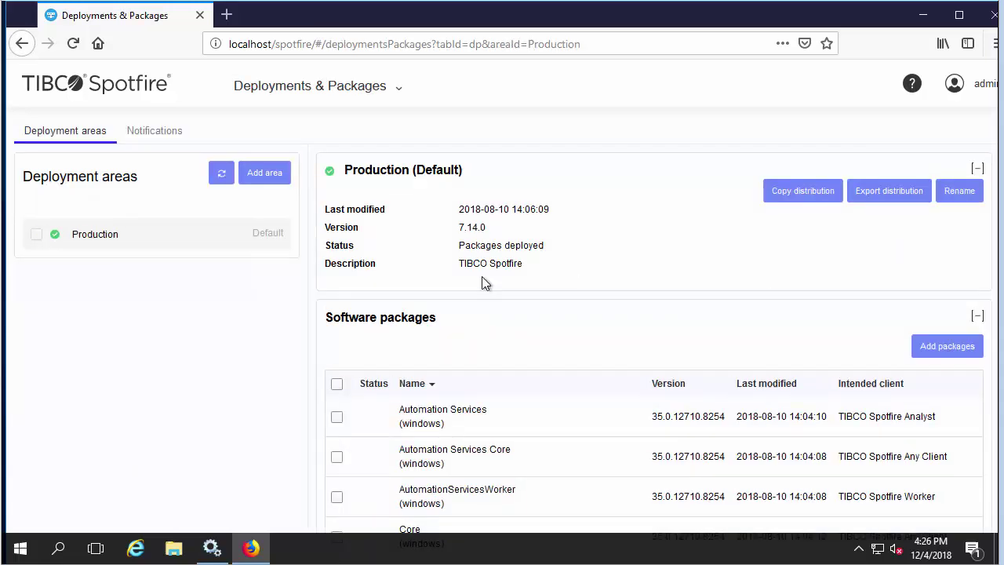
double_click(491, 229)
Step: Upload Spotfire.Dxp.sdn from TIB_sfire_deploy_10.0.0\Products\TIBCO Spotfire Distribution into the Production area
click(948, 346)
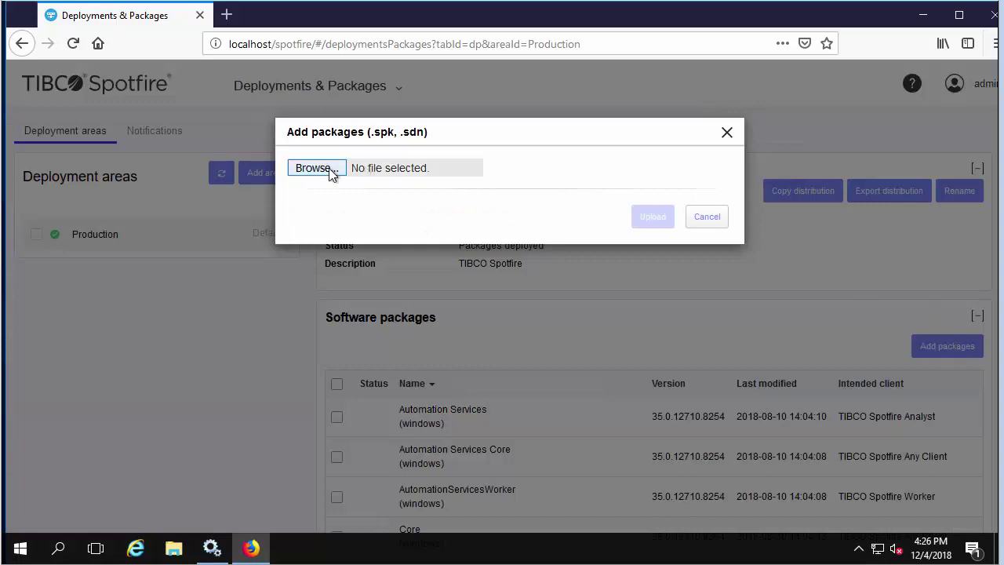
click(328, 171)
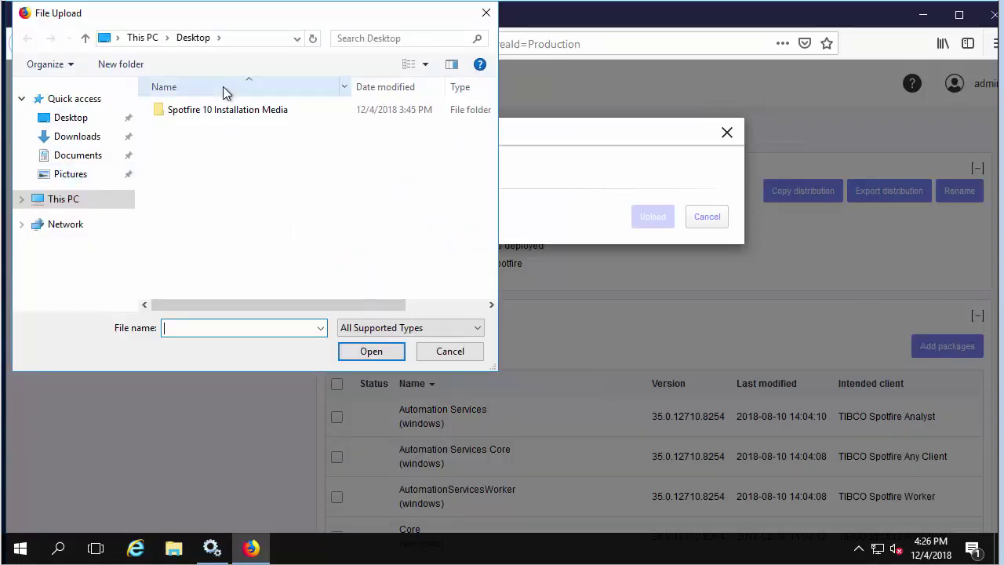
double_click(213, 112)
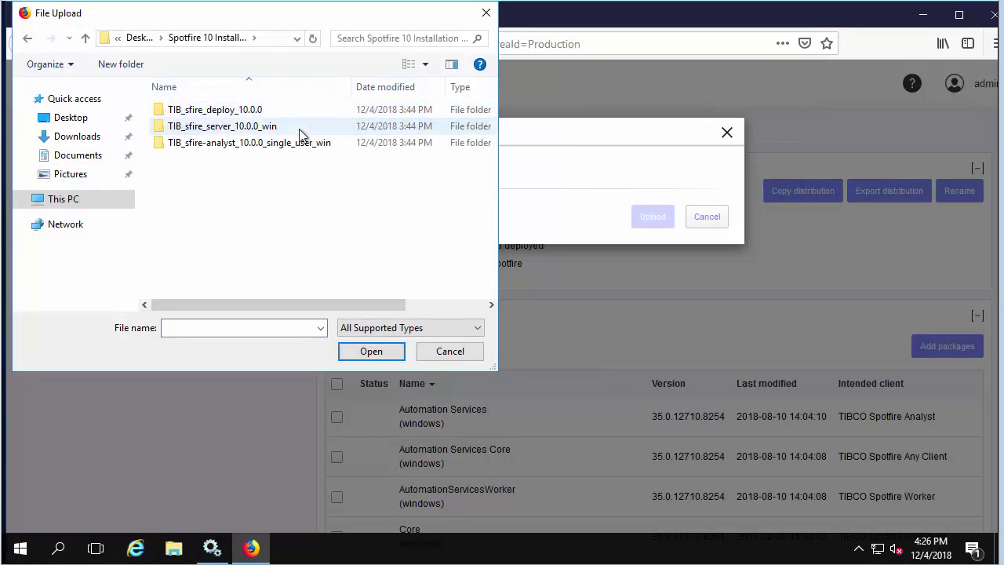
double_click(296, 116)
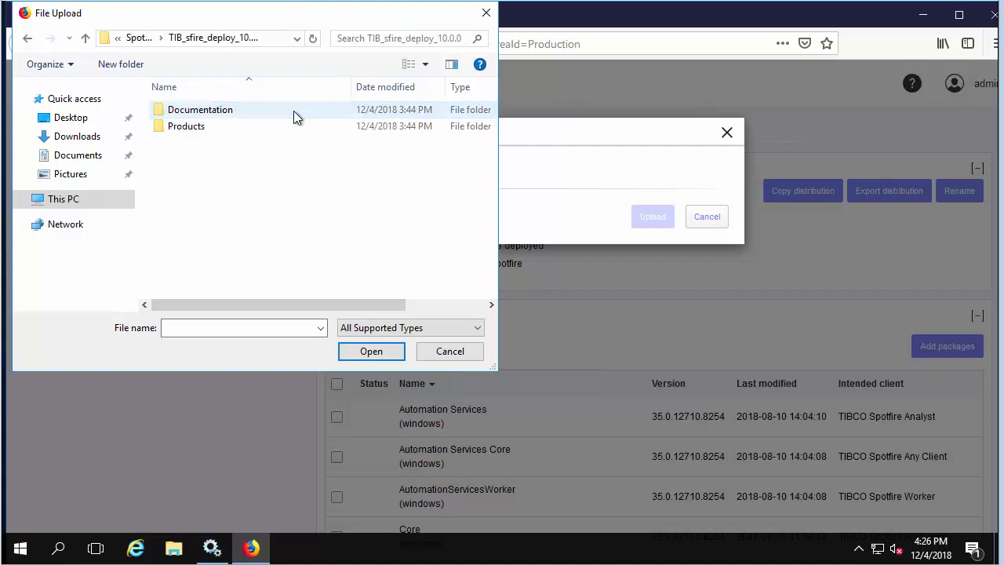
double_click(240, 128)
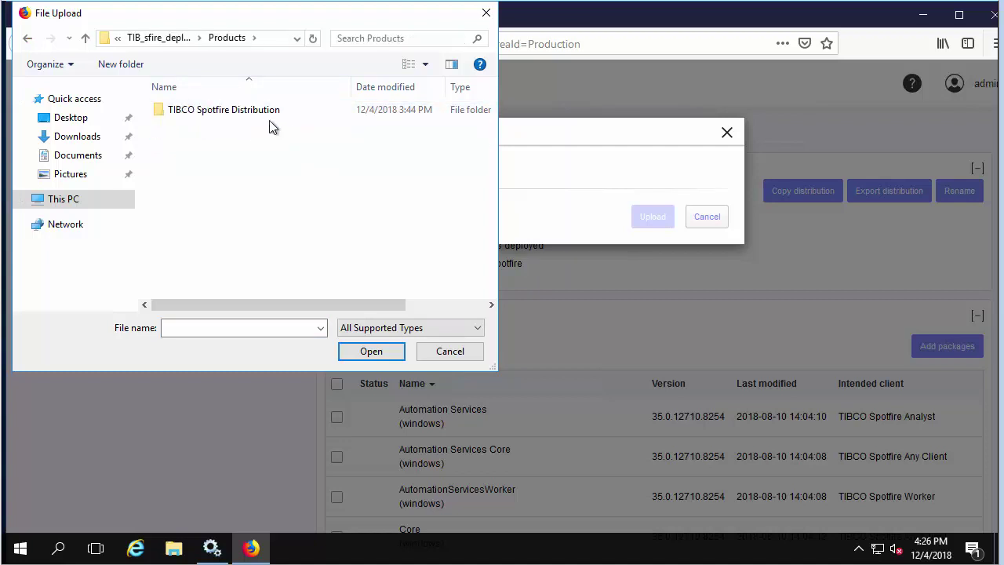
double_click(300, 115)
click(265, 111)
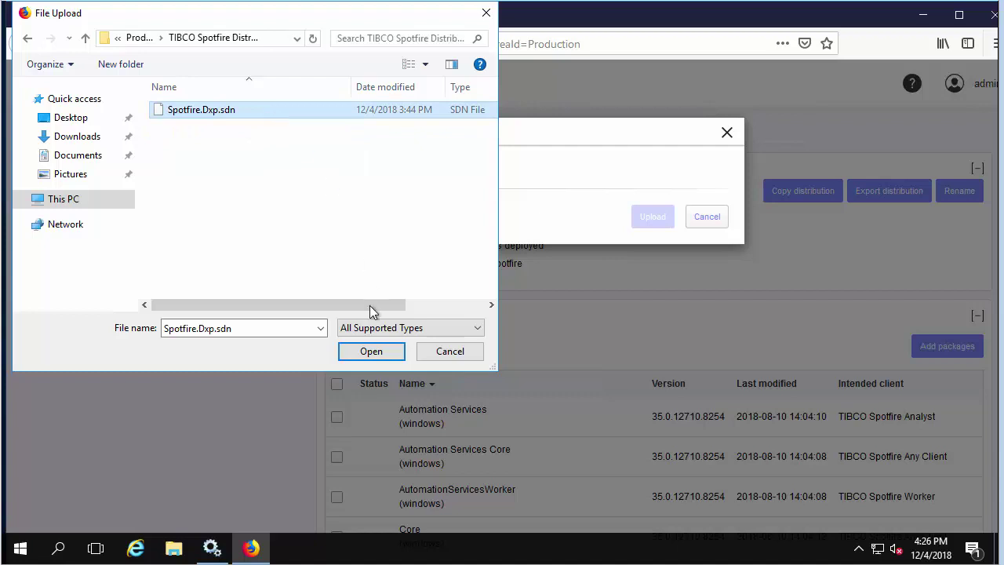
click(372, 351)
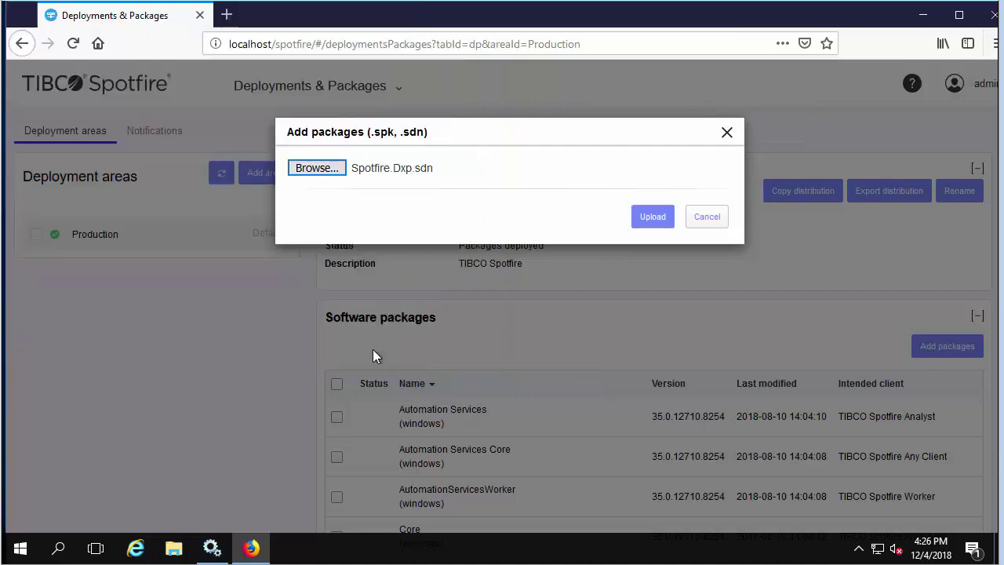
click(654, 216)
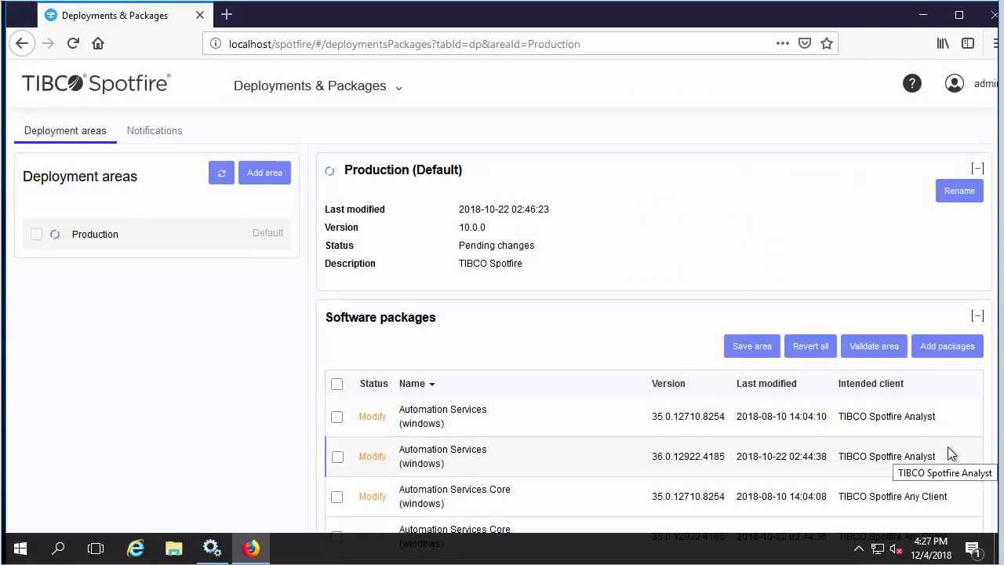
Step: Validate the Production area, then save it as version 10.0.0 to deploy the packages
click(875, 346)
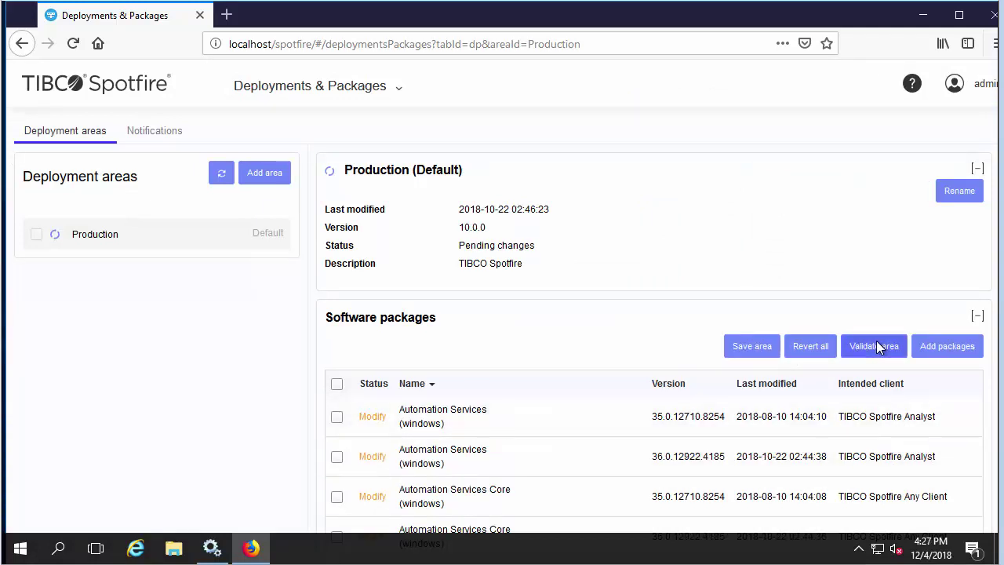
click(713, 218)
click(751, 346)
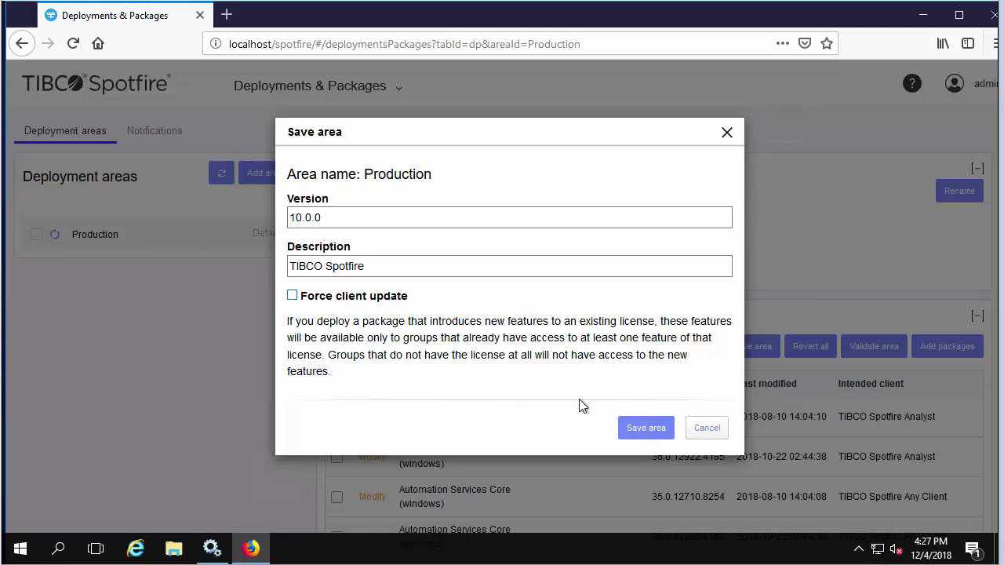
click(663, 429)
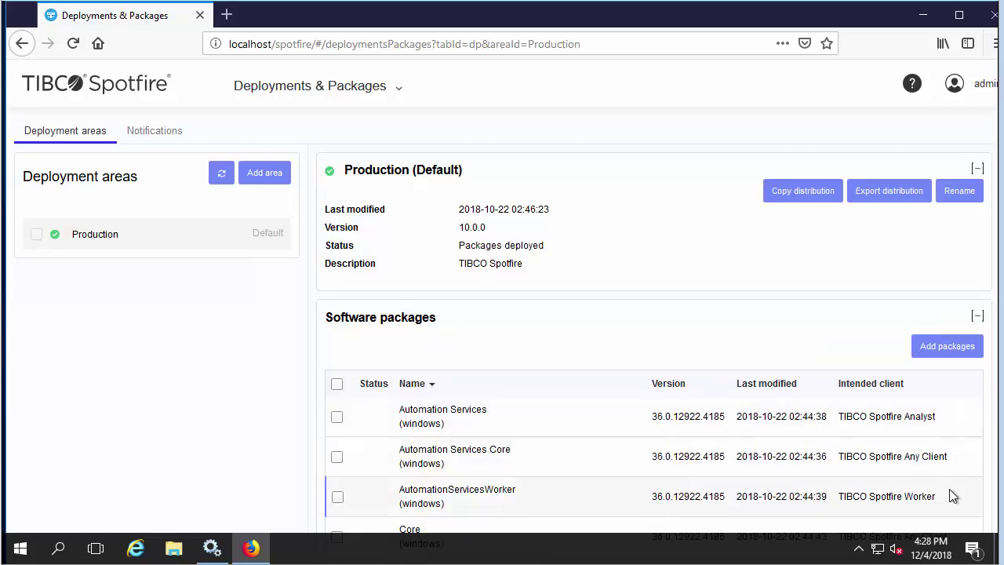
scroll(954, 495, down, 5)
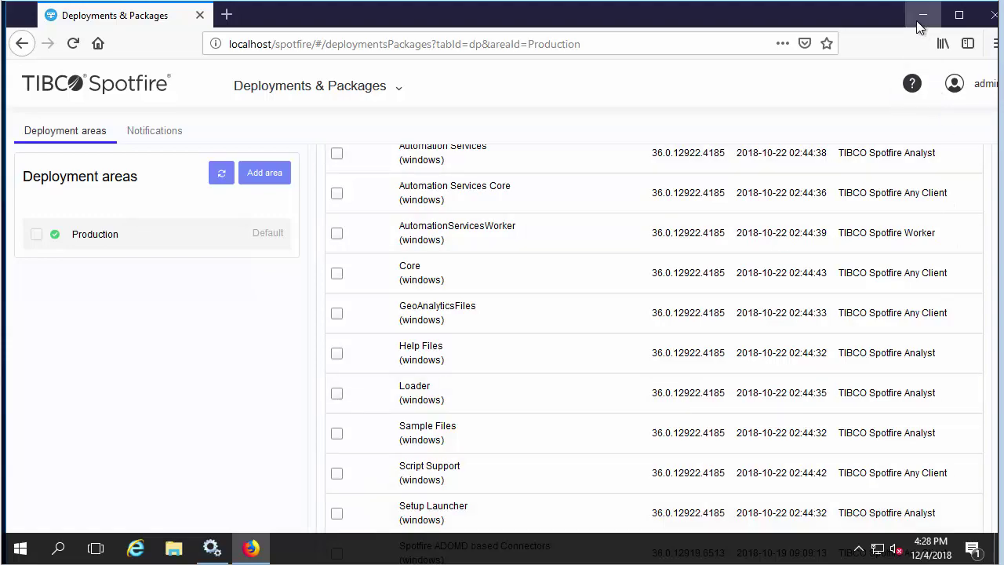
click(921, 15)
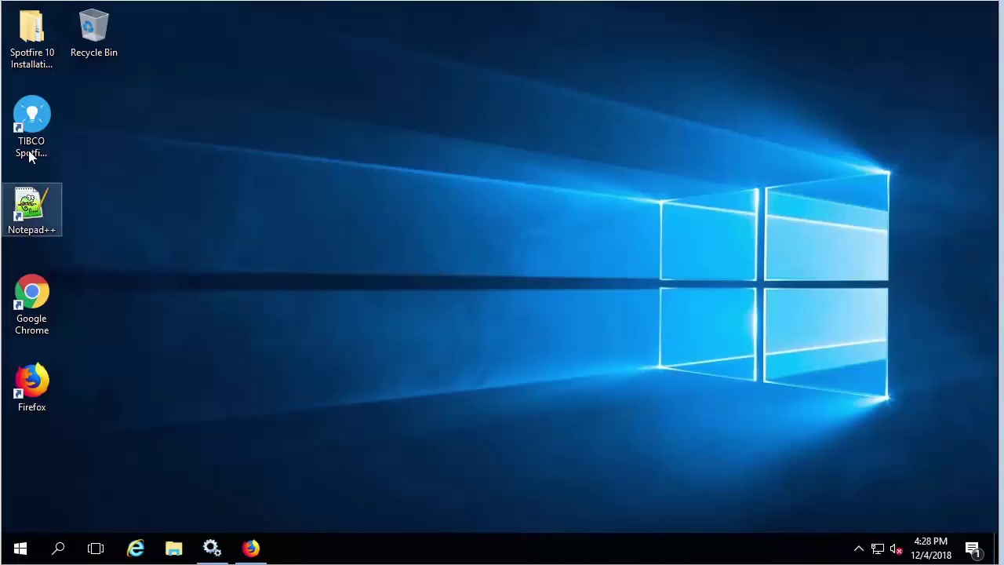
double_click(31, 124)
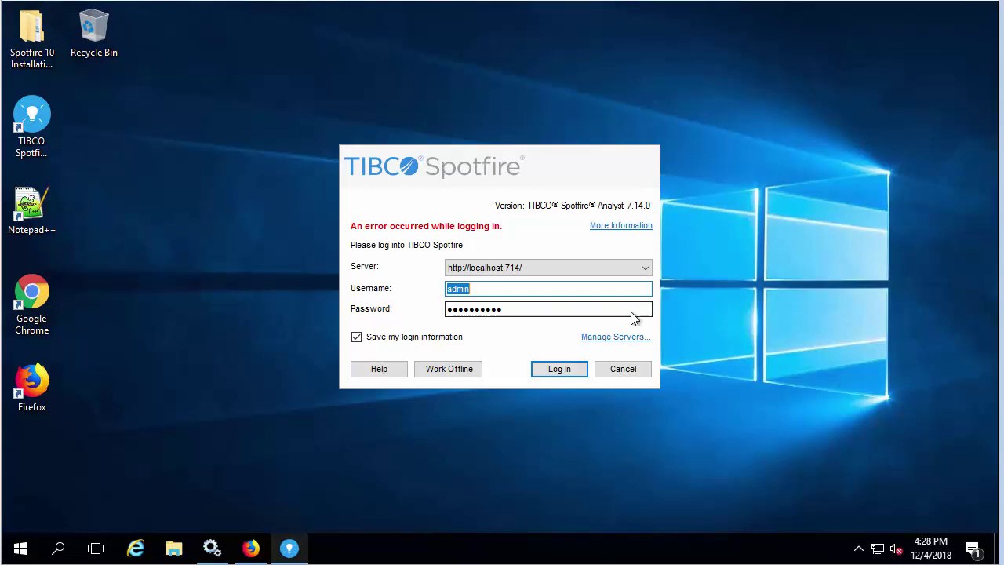
click(626, 337)
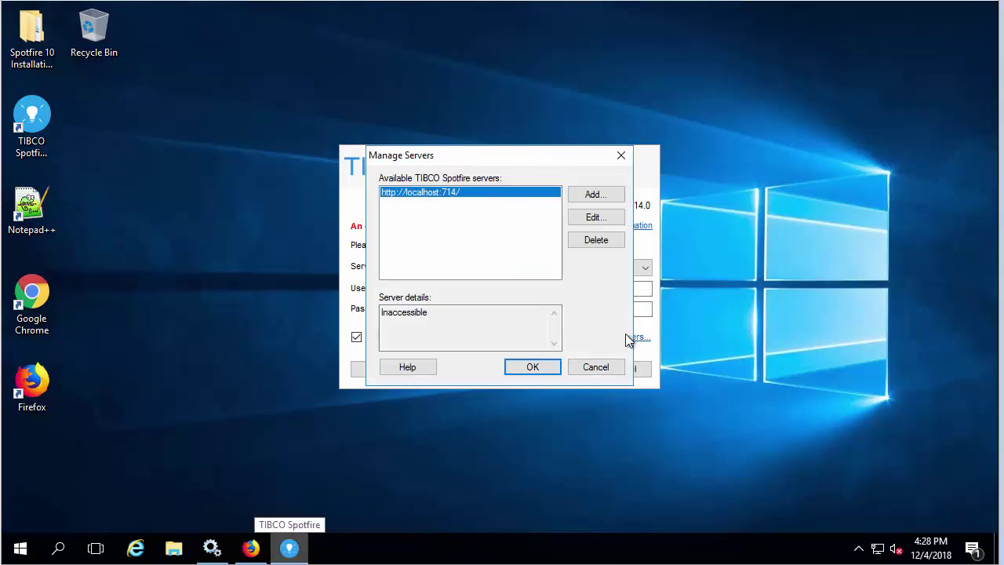
click(594, 220)
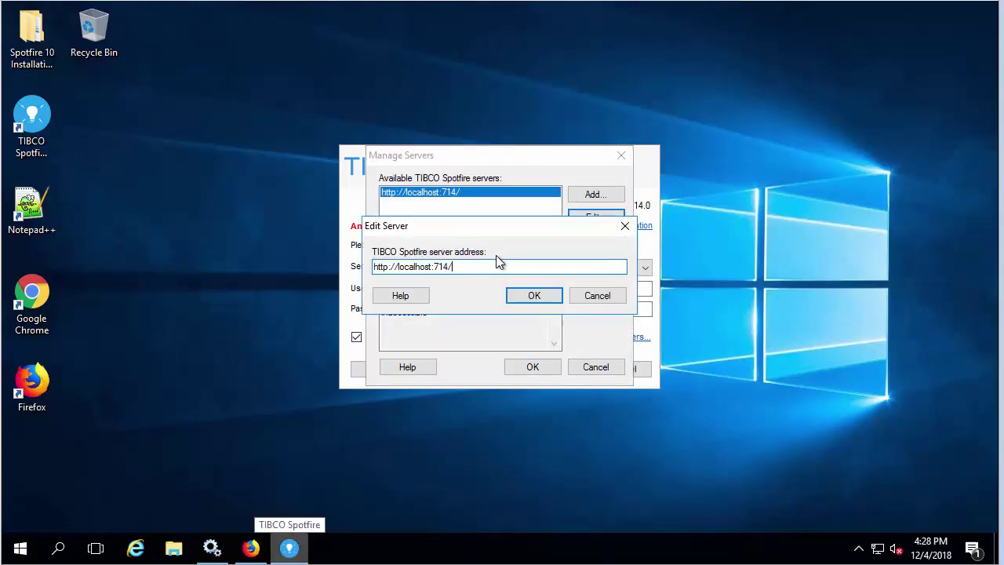
drag(435, 267, 470, 267)
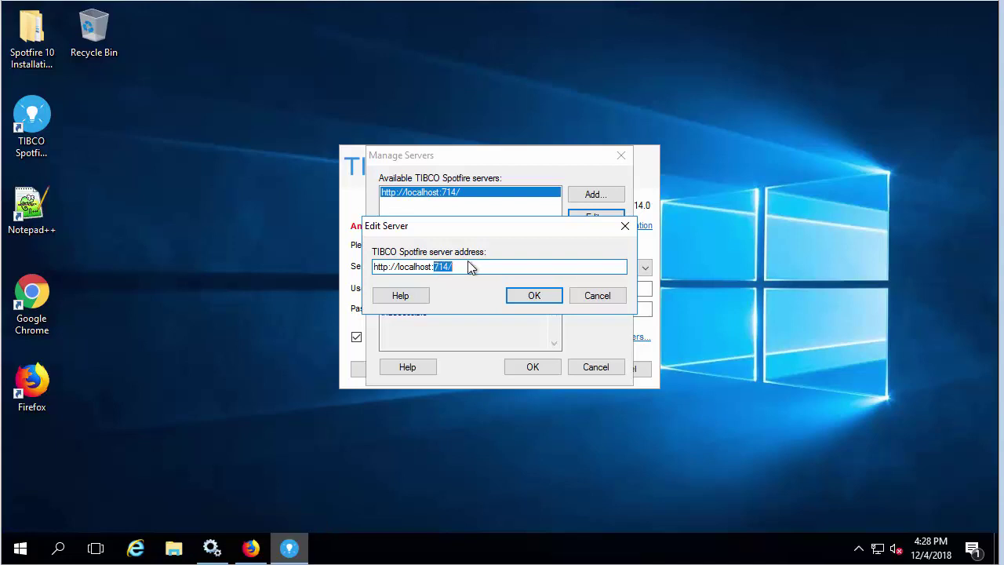
key(BackSpace)
text(/)
click(534, 296)
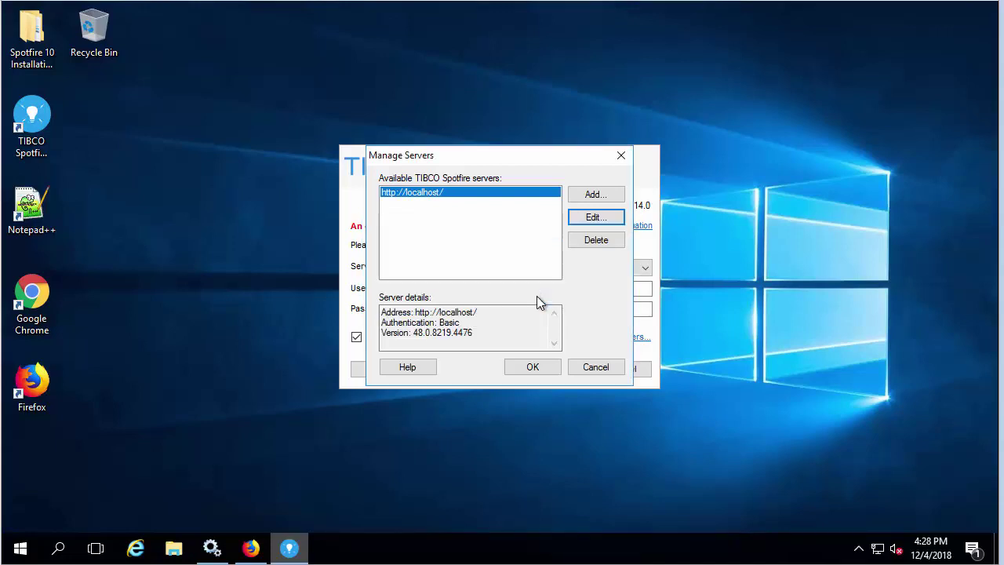
click(554, 371)
click(555, 371)
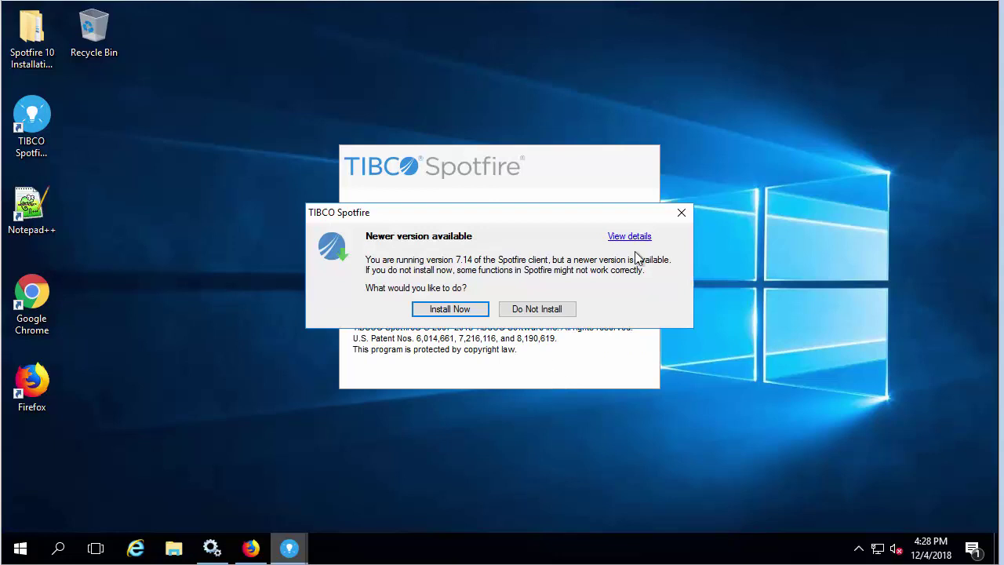
Step: Review the list of available client updates, then install the newer 10.0.0 version
click(646, 237)
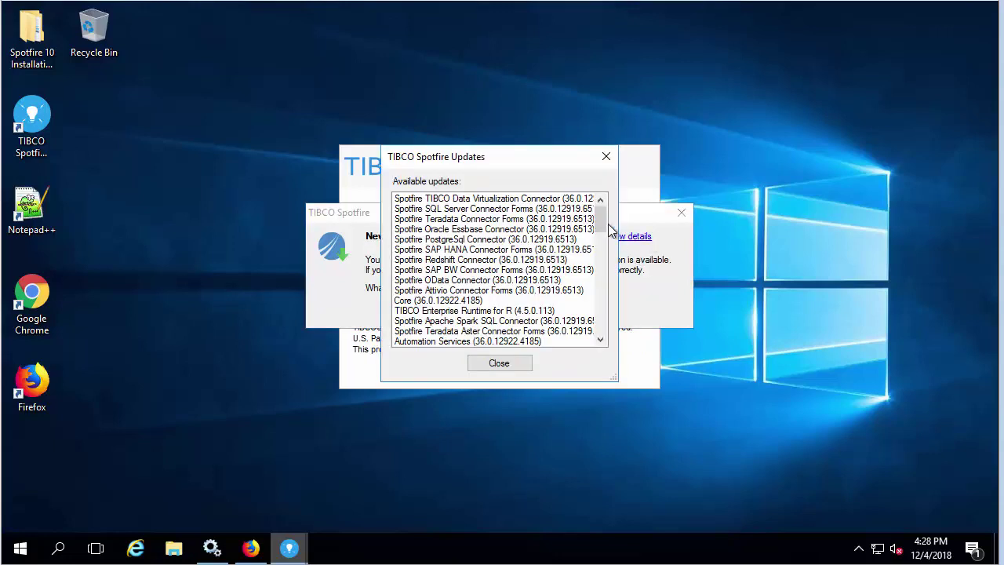
drag(600, 220, 610, 271)
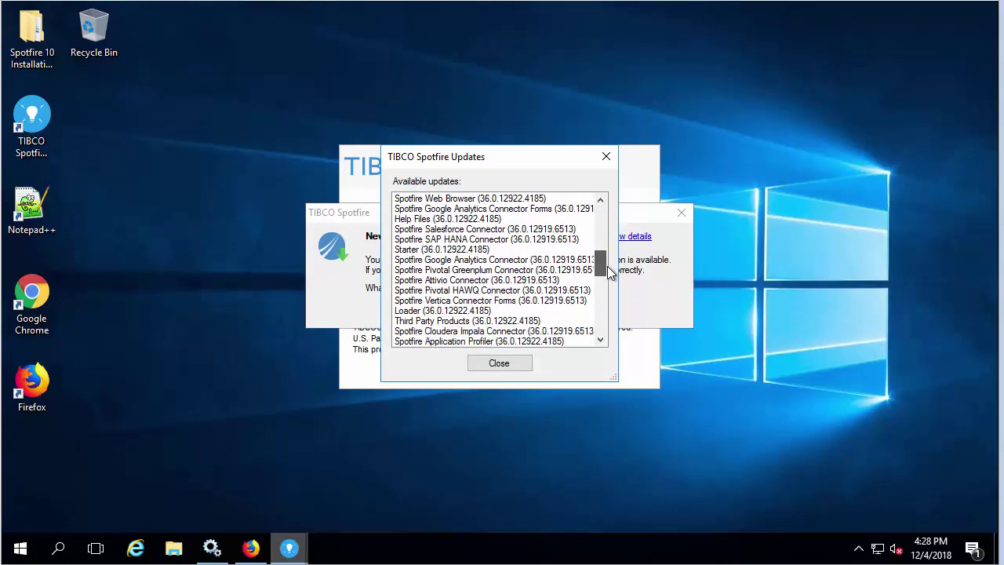
click(524, 368)
click(479, 312)
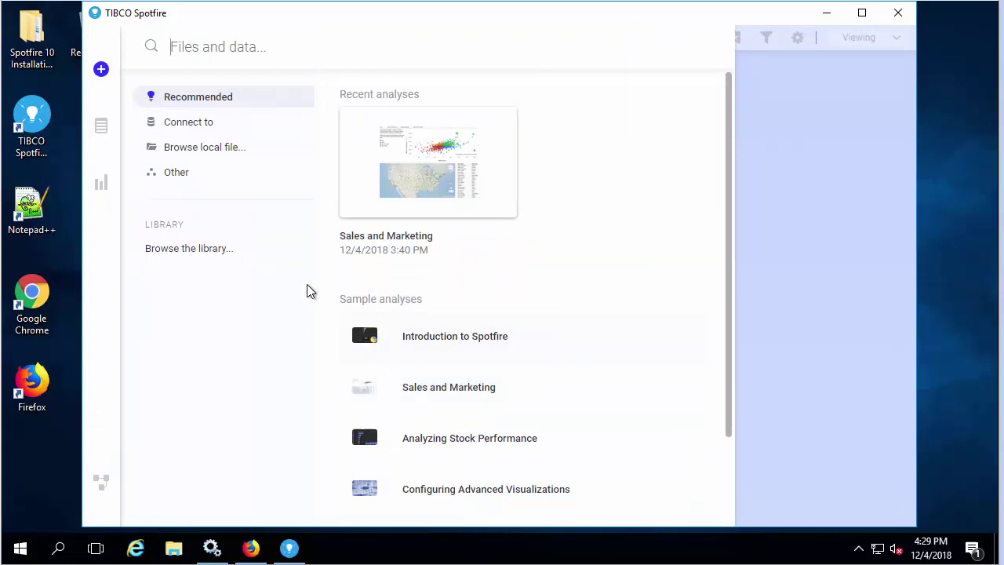
Step: Open the Sales and Marketing analysis from the library's Demo files folder and maximize the window
click(233, 247)
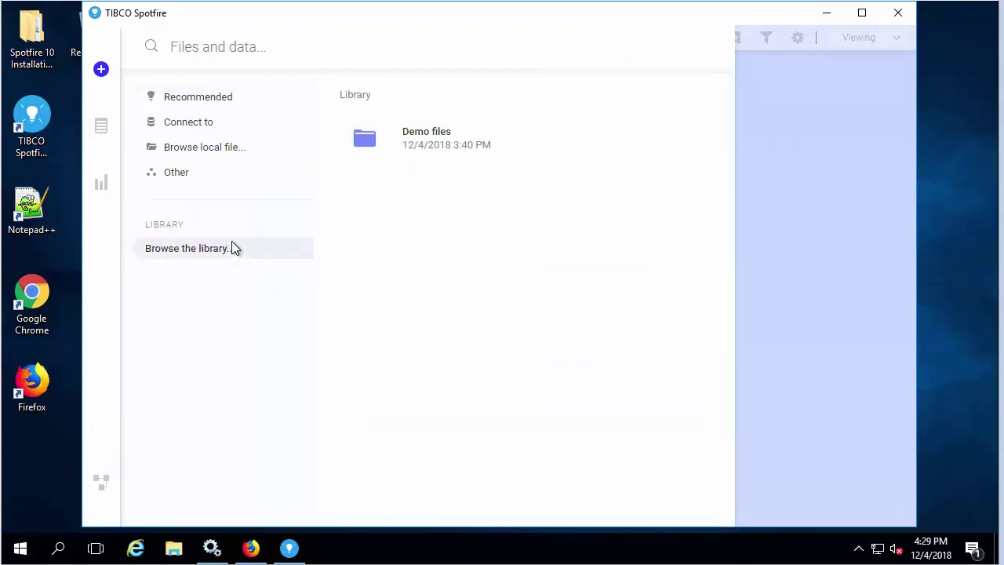
click(496, 141)
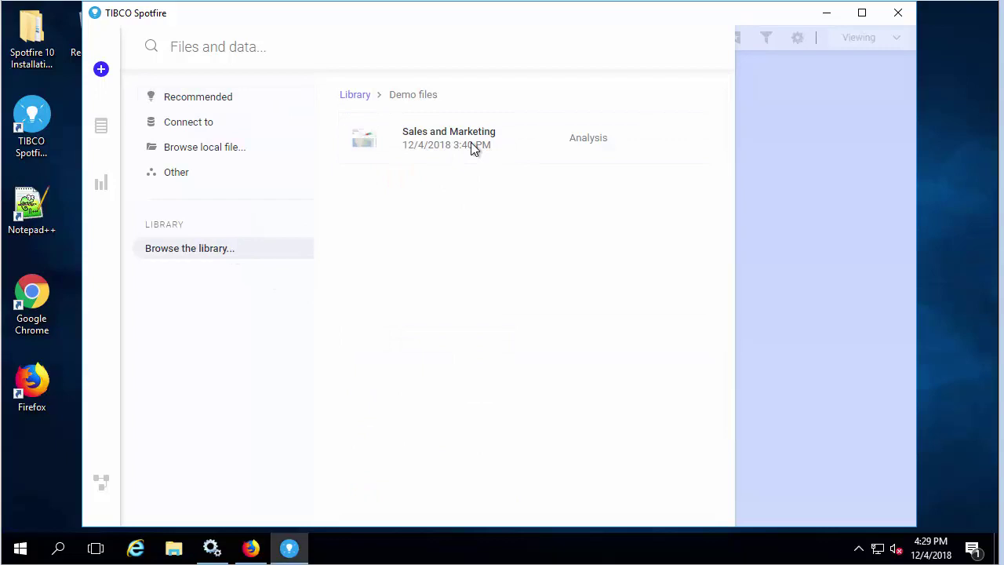
click(473, 149)
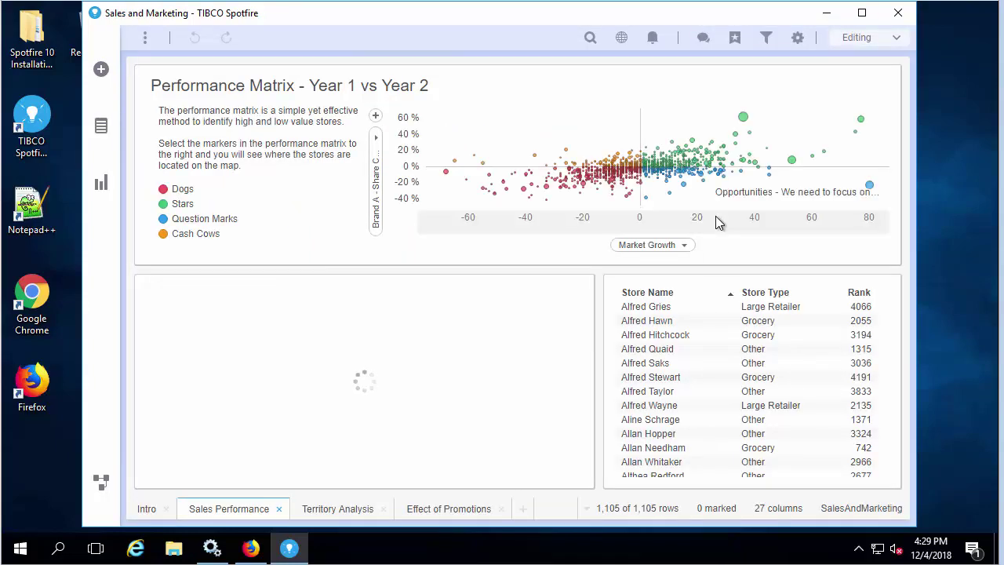
click(861, 13)
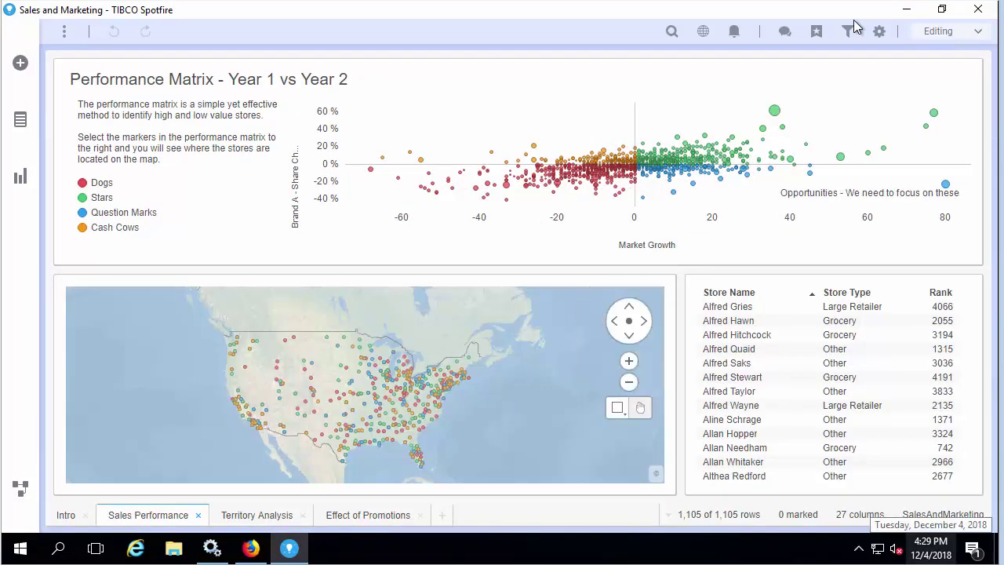